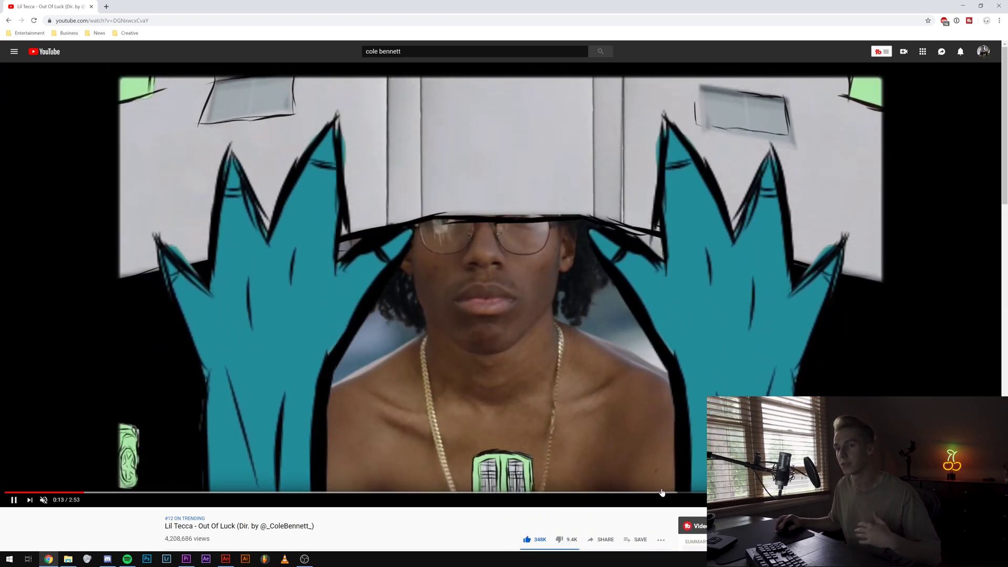
# - Play and pause the music video's intro to examine its hand-drawn building and banner animation
pyautogui.click(315, 445)
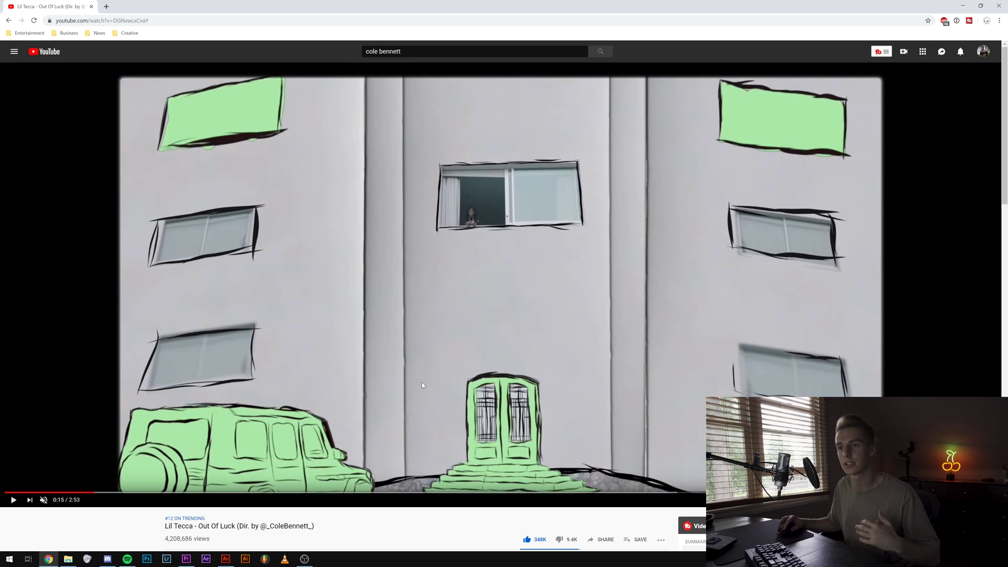
pyautogui.click(447, 335)
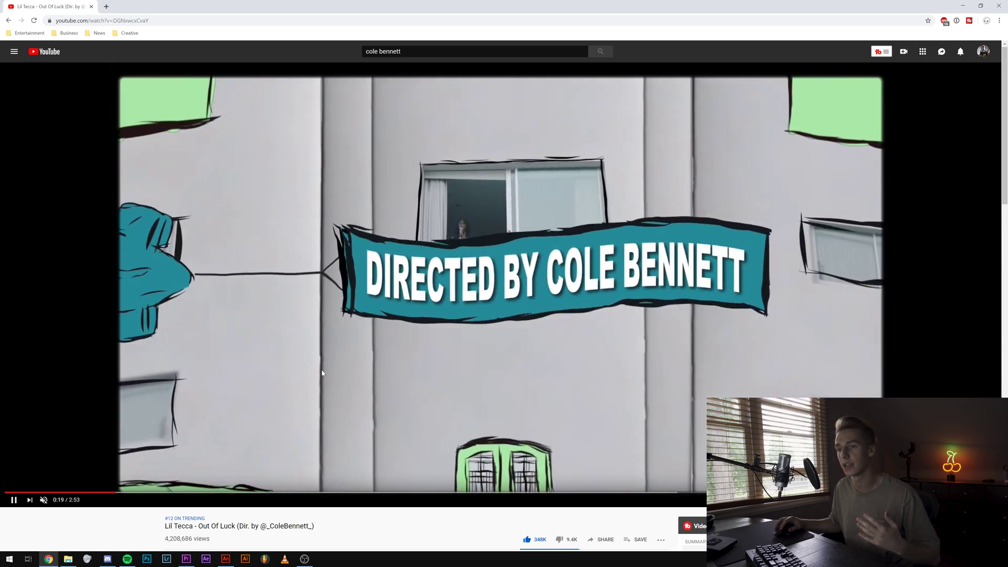
pyautogui.click(282, 379)
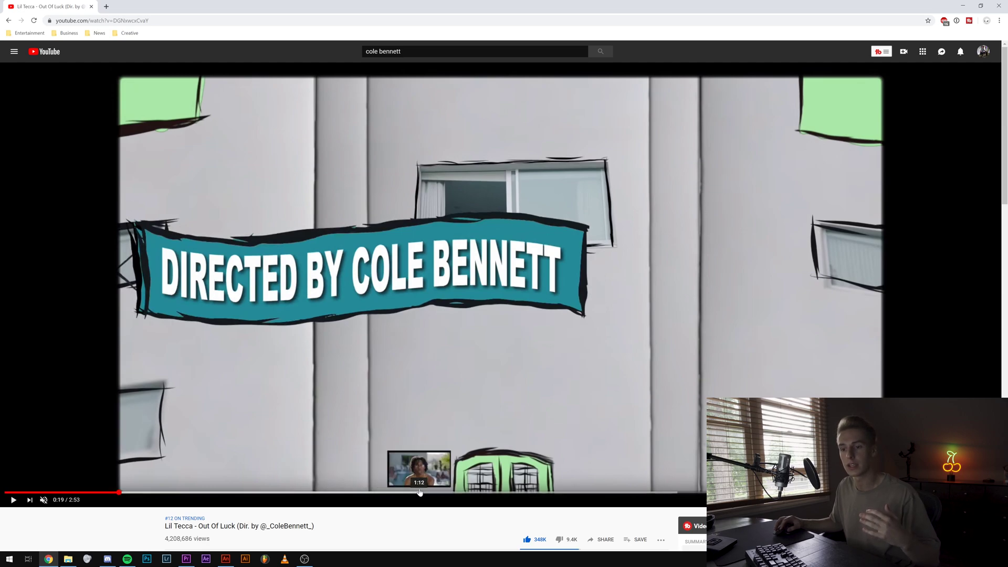
# - Seek to about 1:30 in the music video and step frame by frame through the illustrated shots of the seated rapper
pyautogui.click(488, 491)
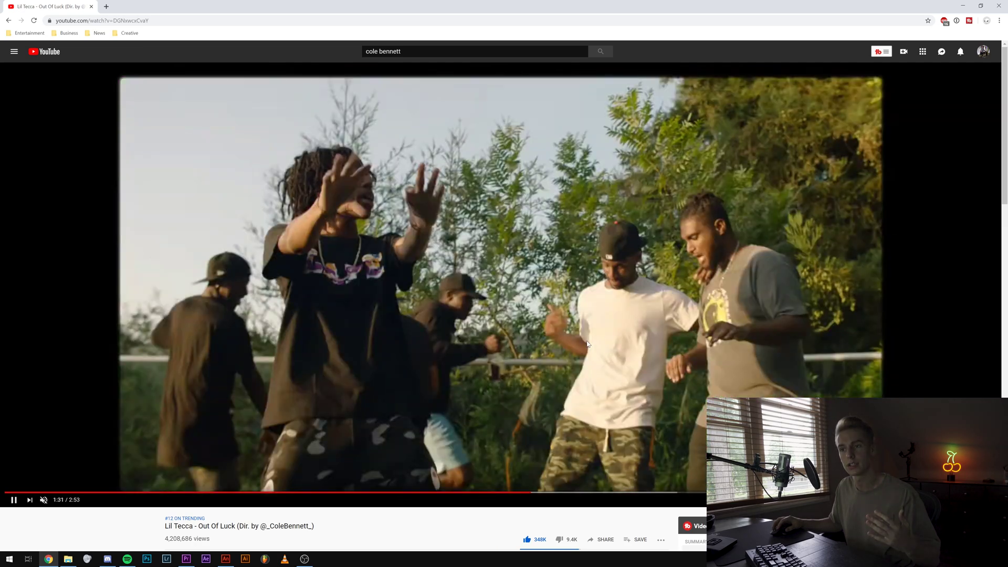
pyautogui.click(571, 377)
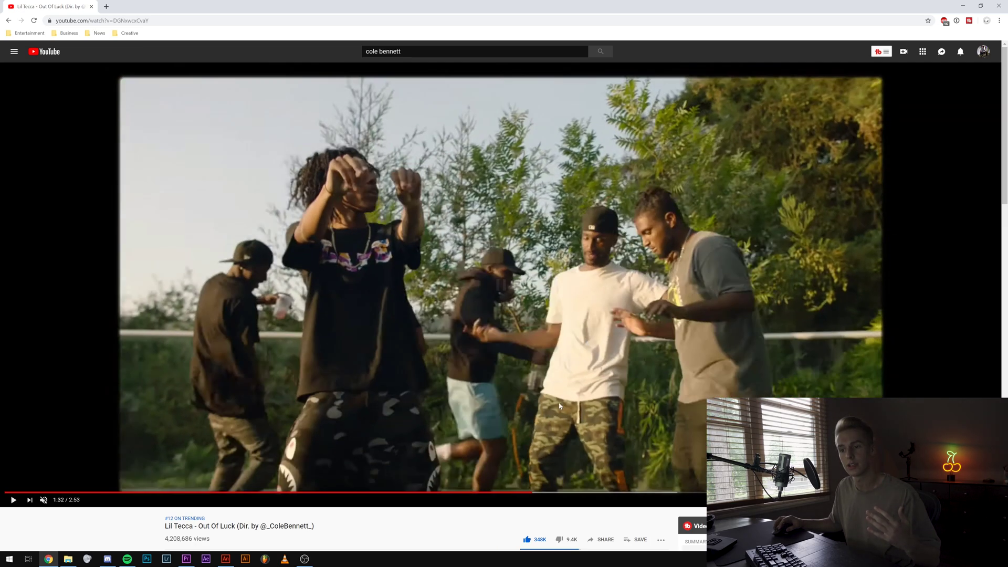
pyautogui.click(530, 493)
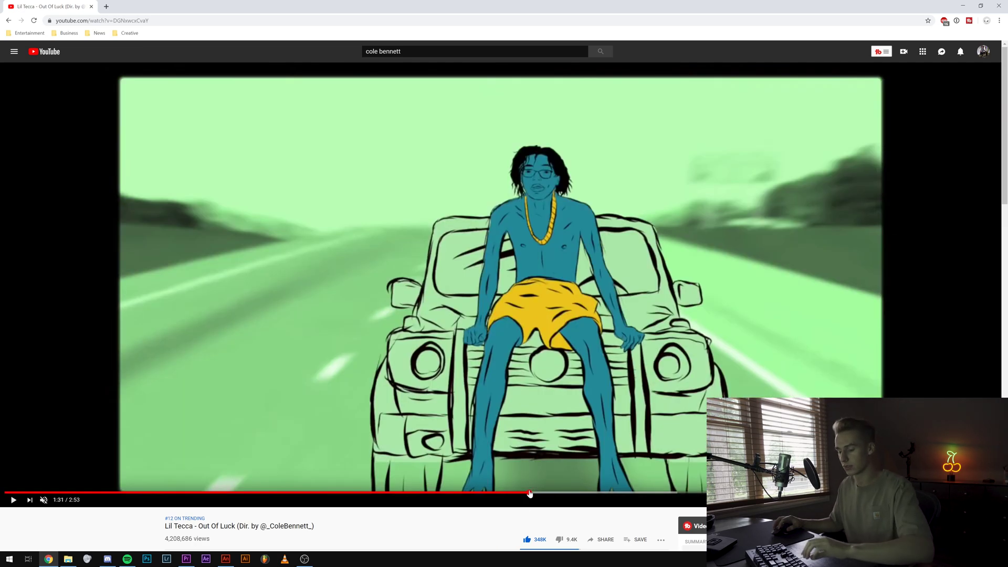
pyautogui.press('.')
pyautogui.press('.')
pyautogui.press('.')
pyautogui.press('.')
pyautogui.press(',')
pyautogui.press(',')
pyautogui.press(',')
pyautogui.press(',')
pyautogui.press(',')
pyautogui.press(',')
pyautogui.press(',')
pyautogui.press(',')
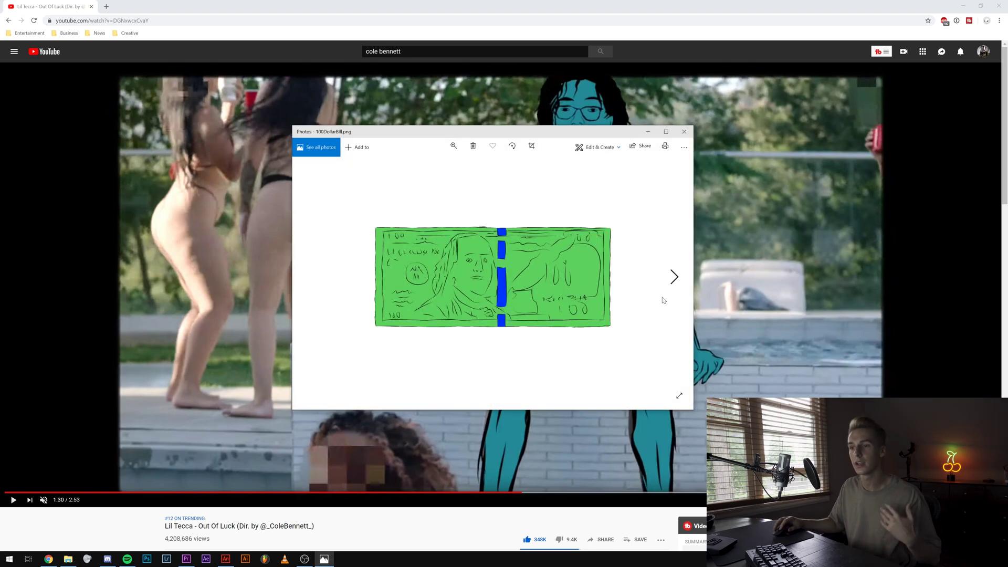
# - Browse the hand-drawn PNG illustrations in the Photos viewer, from the dollar bill to the Tesla, and close the viewer
pyautogui.click(681, 287)
pyautogui.click(680, 286)
pyautogui.click(679, 287)
pyautogui.click(678, 287)
pyautogui.click(678, 287)
pyautogui.click(678, 287)
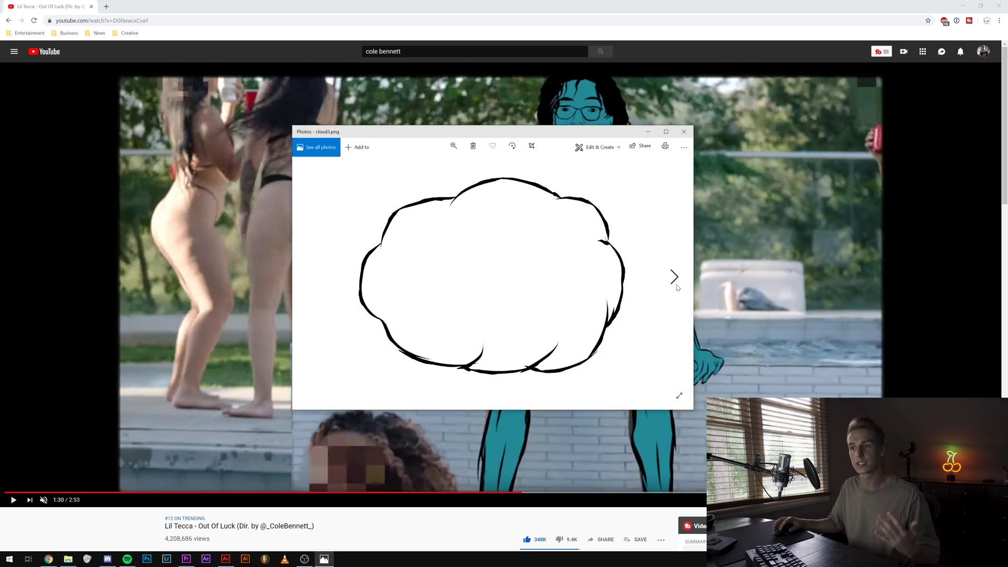
pyautogui.click(678, 287)
pyautogui.click(677, 287)
pyautogui.click(677, 287)
pyautogui.click(677, 288)
pyautogui.click(677, 287)
pyautogui.click(678, 287)
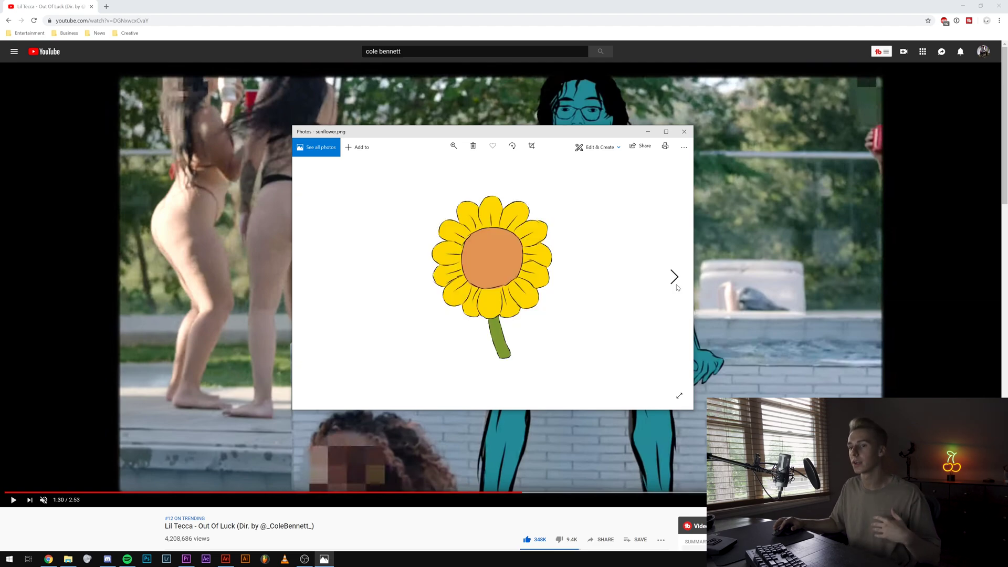
pyautogui.click(677, 288)
pyautogui.click(677, 288)
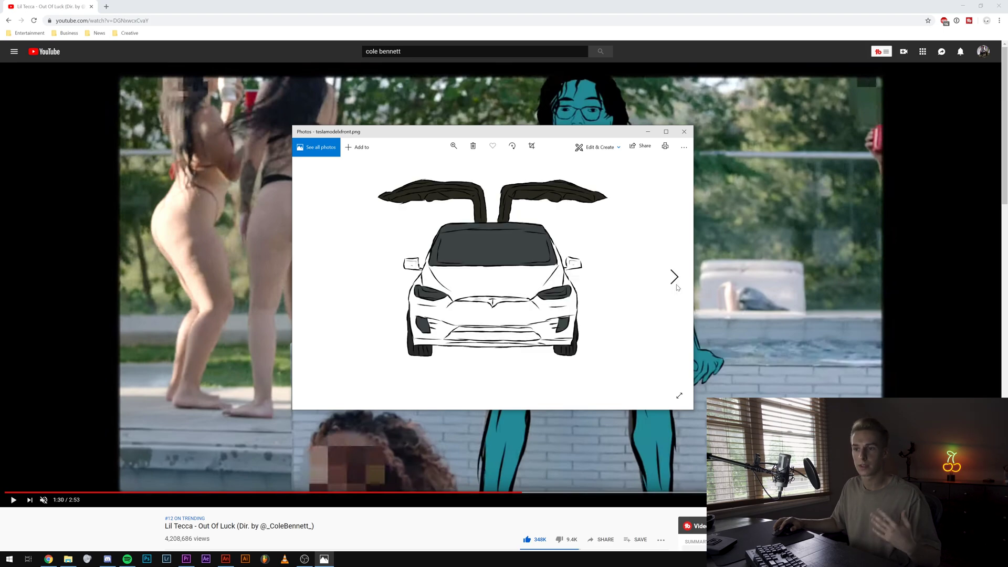
pyautogui.click(678, 287)
pyautogui.click(684, 132)
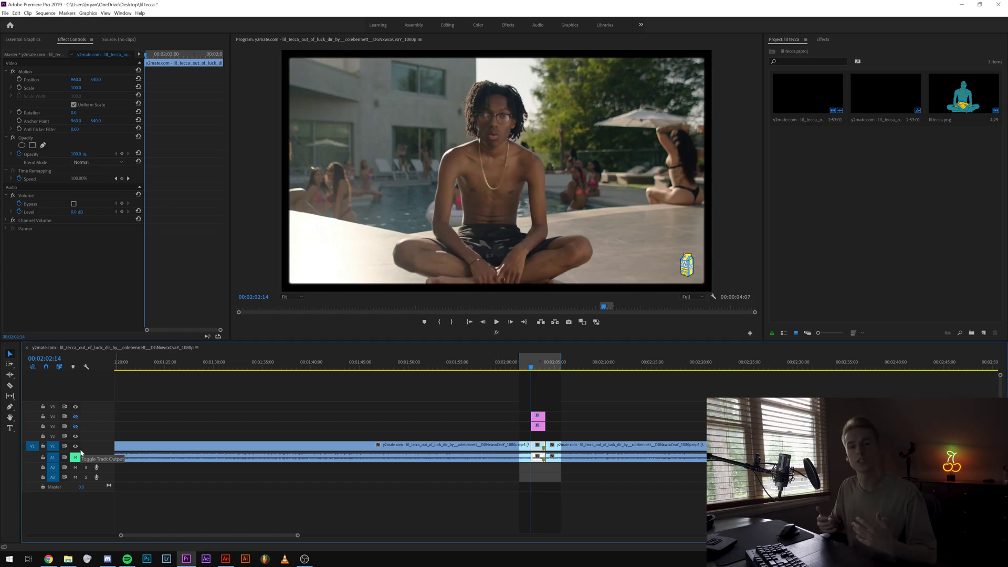
# - Switch to Premiere Pro and repeatedly play the cartoon overlay shot starting at 00:02:02:14
pyautogui.press('space')
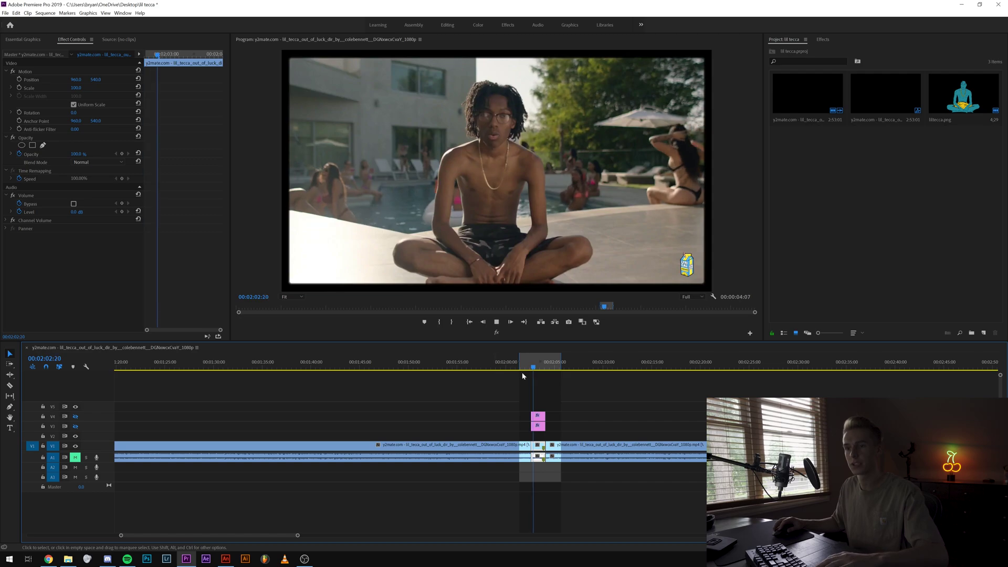
pyautogui.click(530, 370)
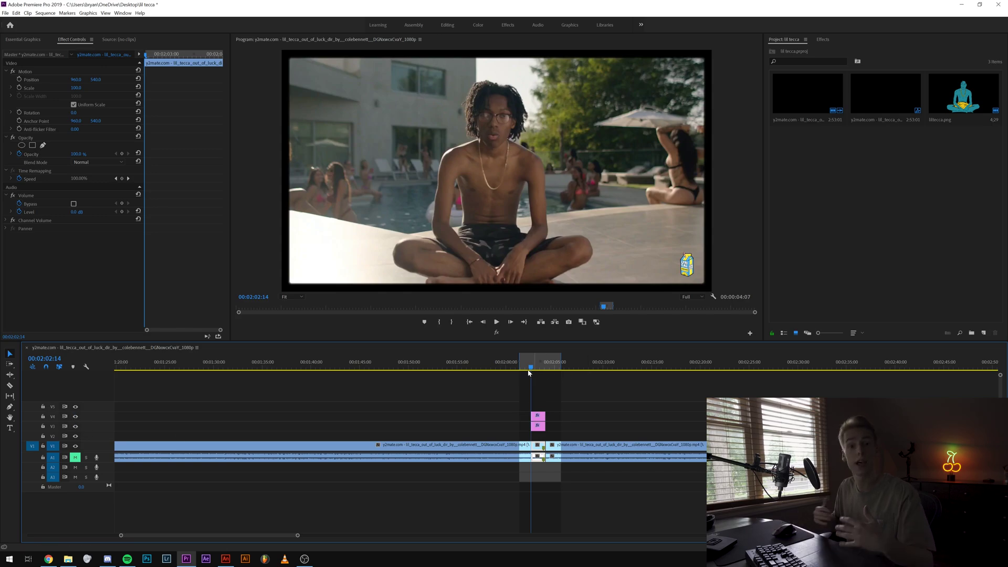
pyautogui.press('space')
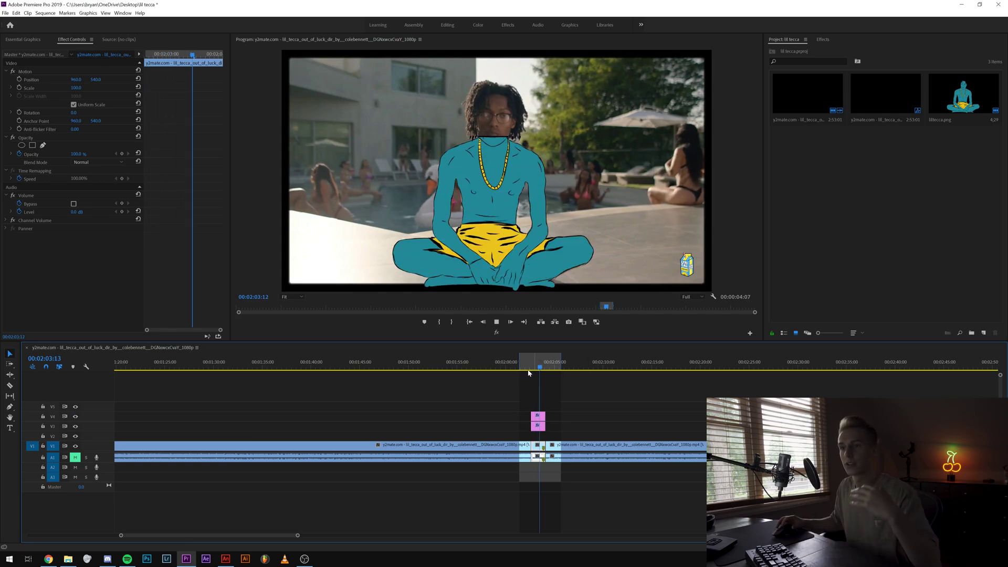
pyautogui.click(531, 368)
pyautogui.press('space')
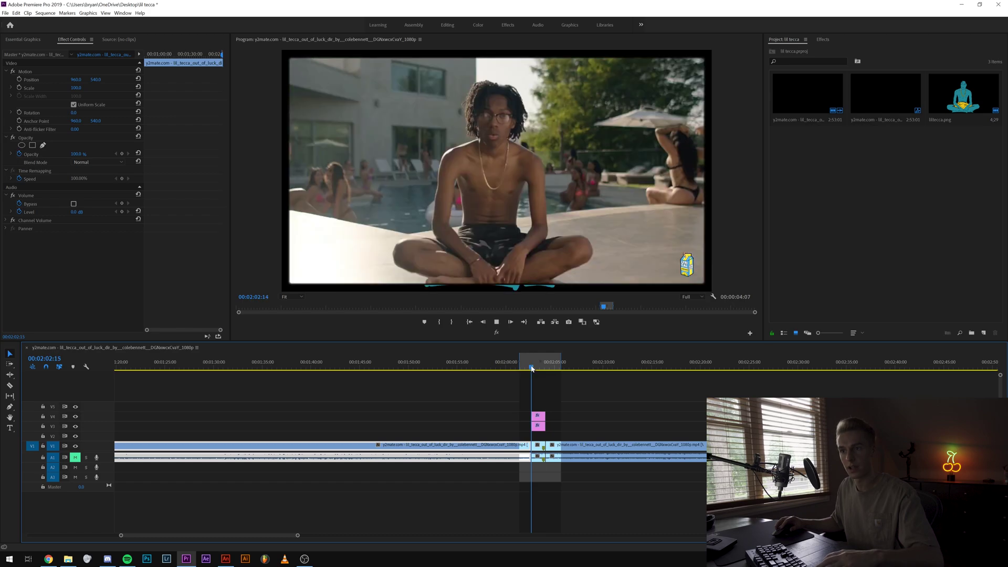
pyautogui.press('space')
pyautogui.click(538, 367)
pyautogui.press('space')
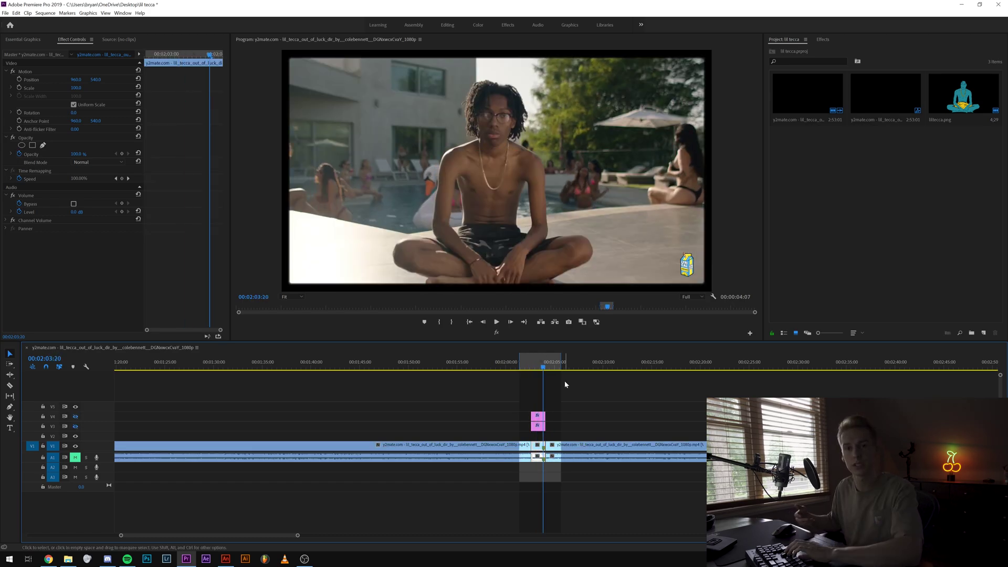
# - Move the playhead to the last frame of the cross-legged pool shot, 00:02:04:01
pyautogui.press('Right')
pyautogui.press('Right')
pyautogui.press('Right')
pyautogui.press('Right')
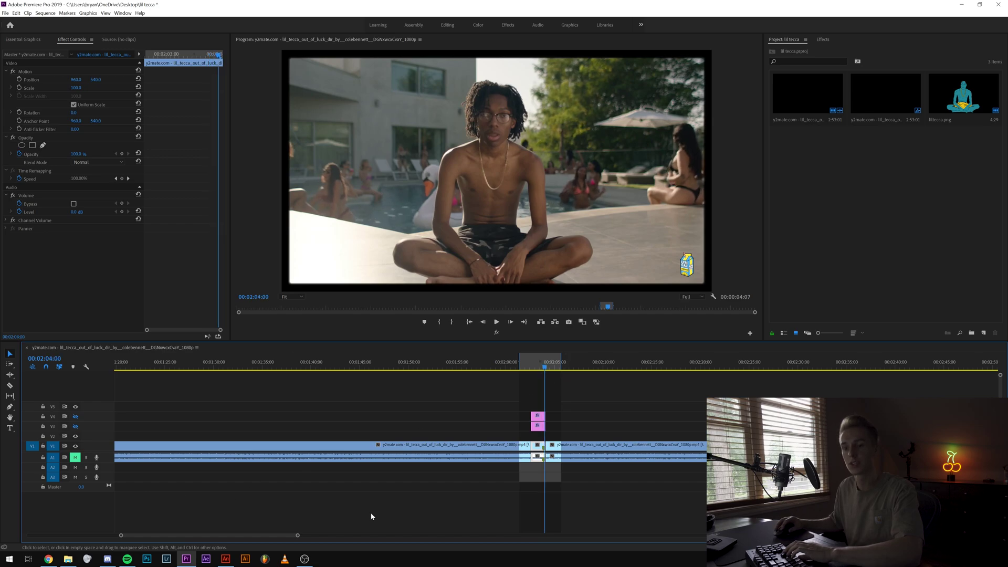
pyautogui.moveTo(299, 536); pyautogui.dragTo(234, 541)
pyautogui.press('Right')
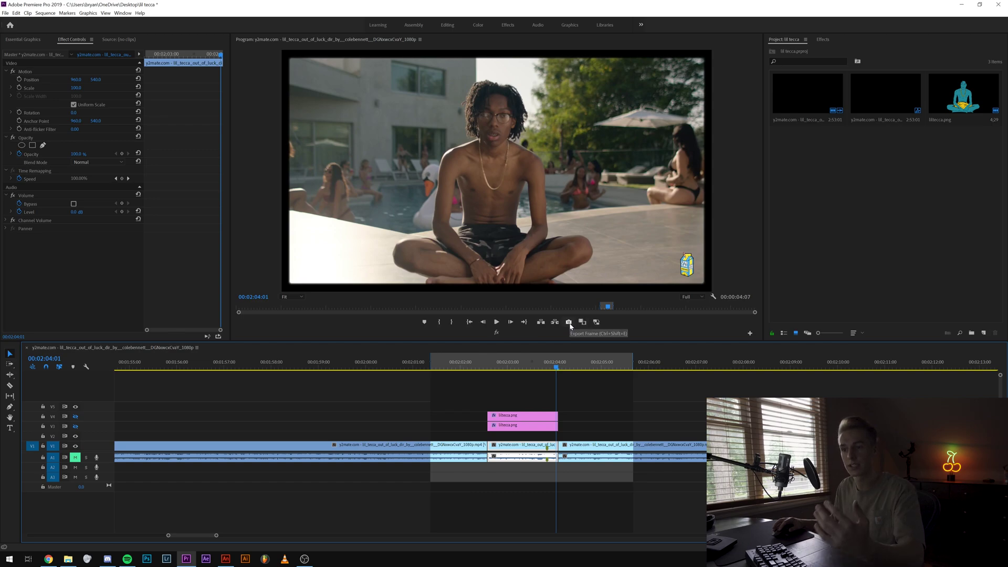
# - Check the monitor's Button Editor and export the current frame to the Desktop as a renamed PNG
pyautogui.click(749, 334)
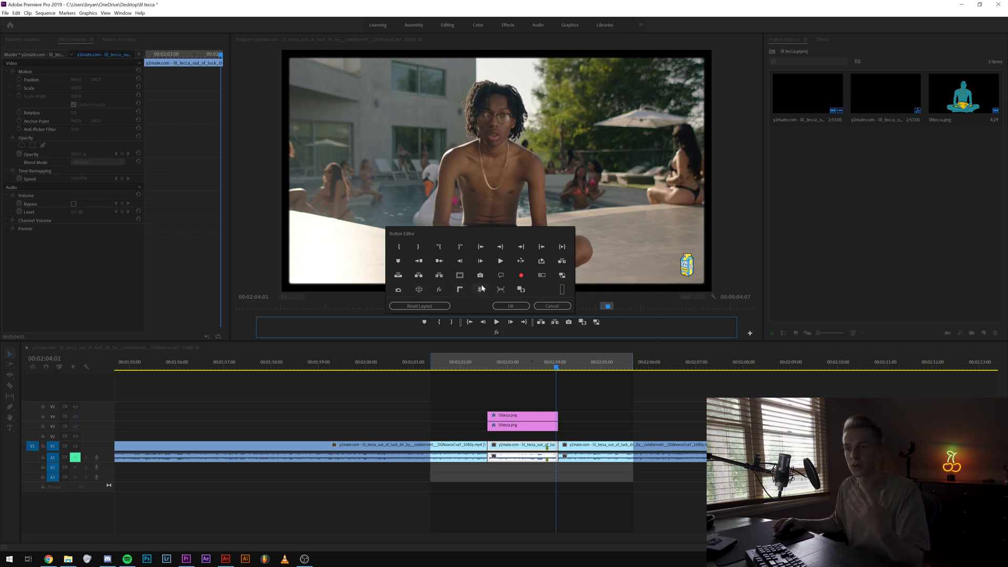
pyautogui.click(504, 306)
pyautogui.click(569, 321)
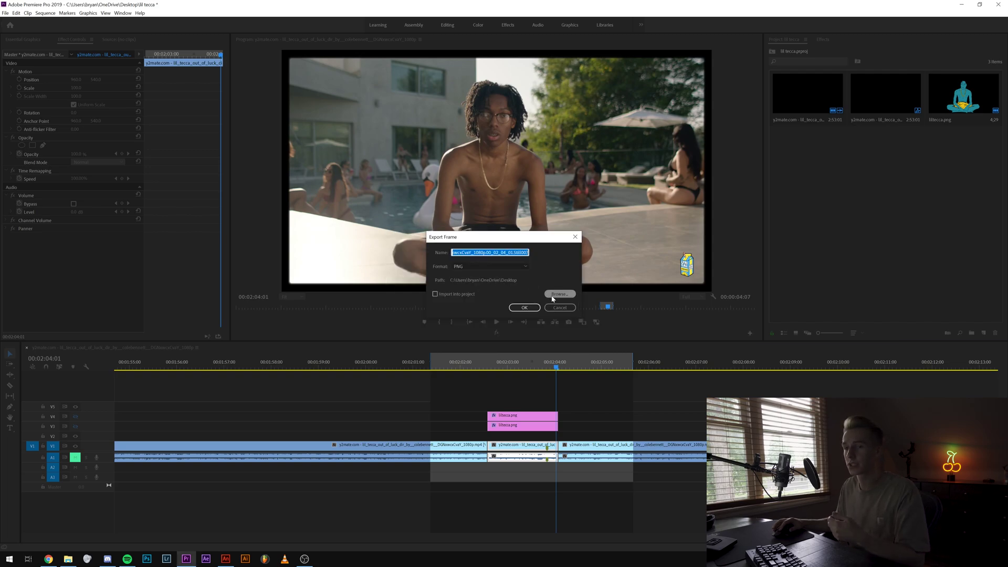
pyautogui.write('lil')
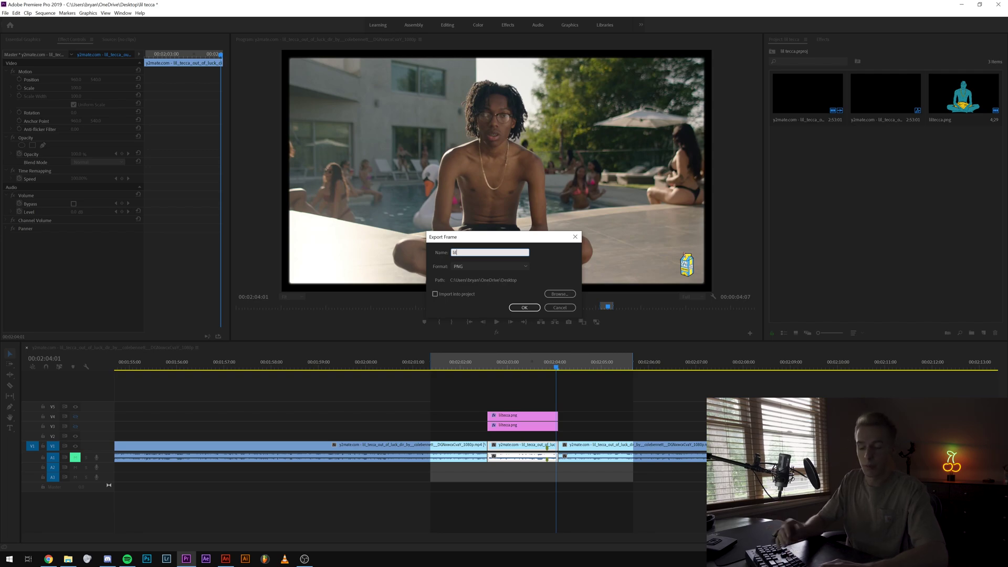
pyautogui.press('Return')
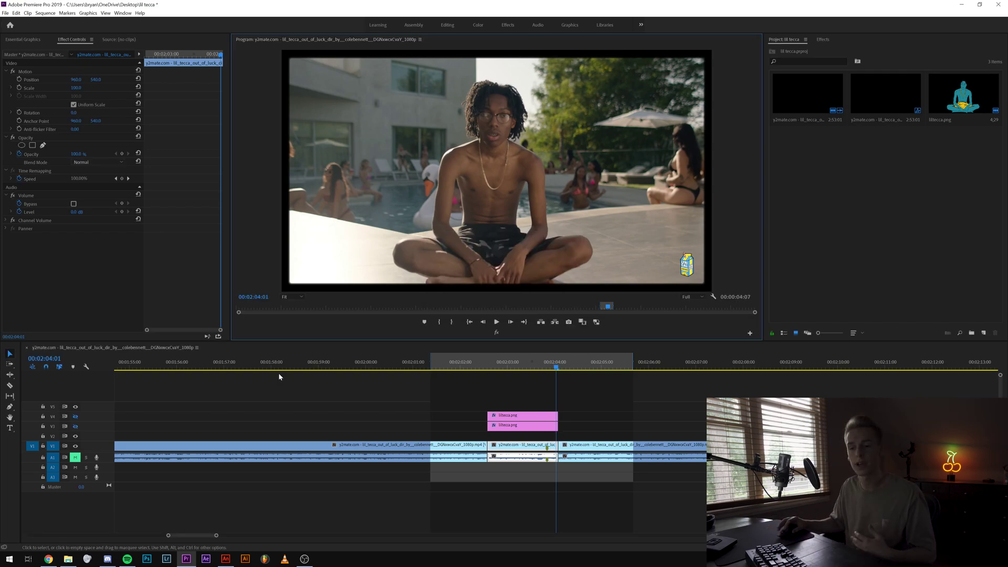
# - Switch to Adobe Animate, create a Full HD 1920 x 1080 document at 30 fps, and place the exported frame on its stage
pyautogui.click(226, 558)
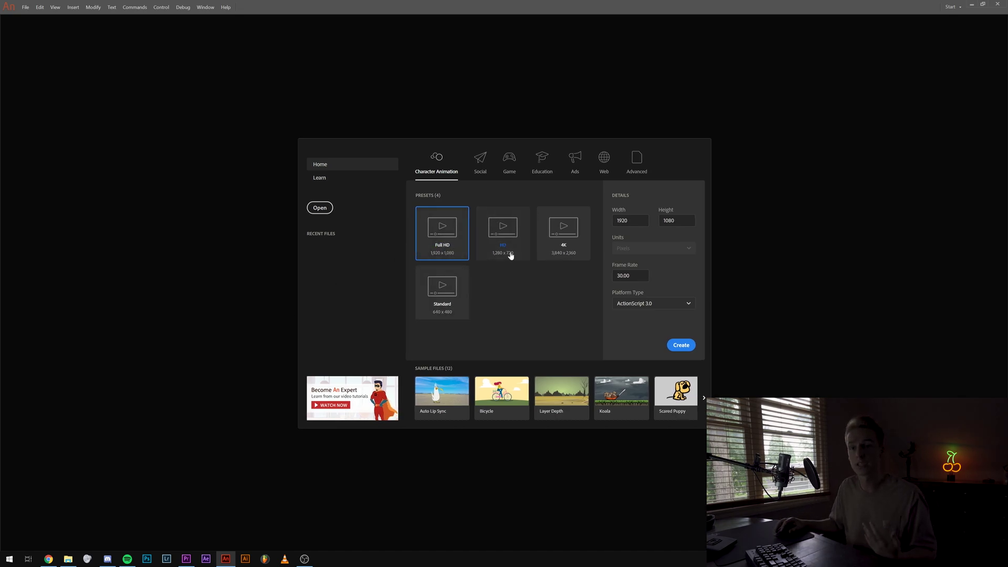
pyautogui.click(680, 346)
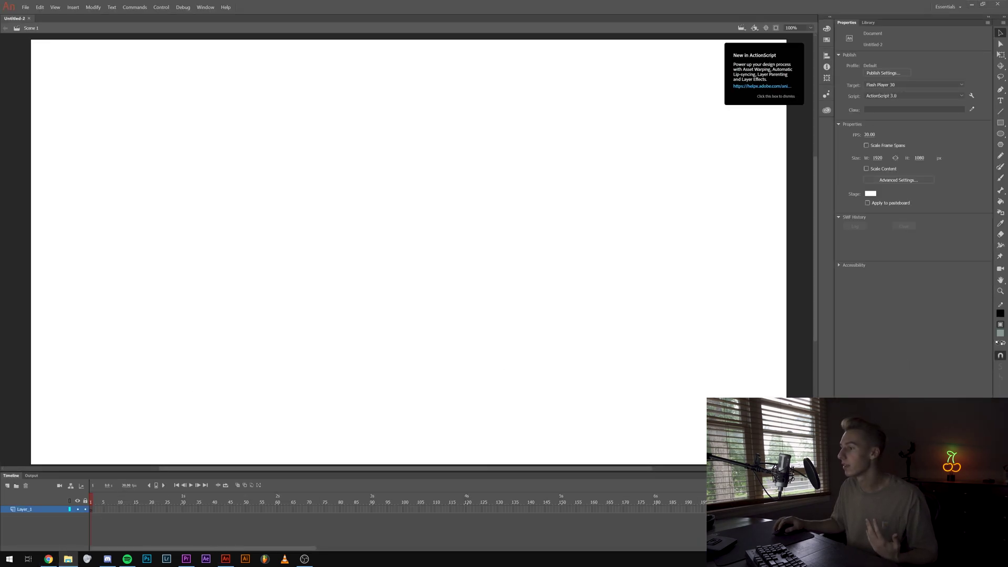
pyautogui.moveTo(576, 347); pyautogui.dragTo(491, 348)
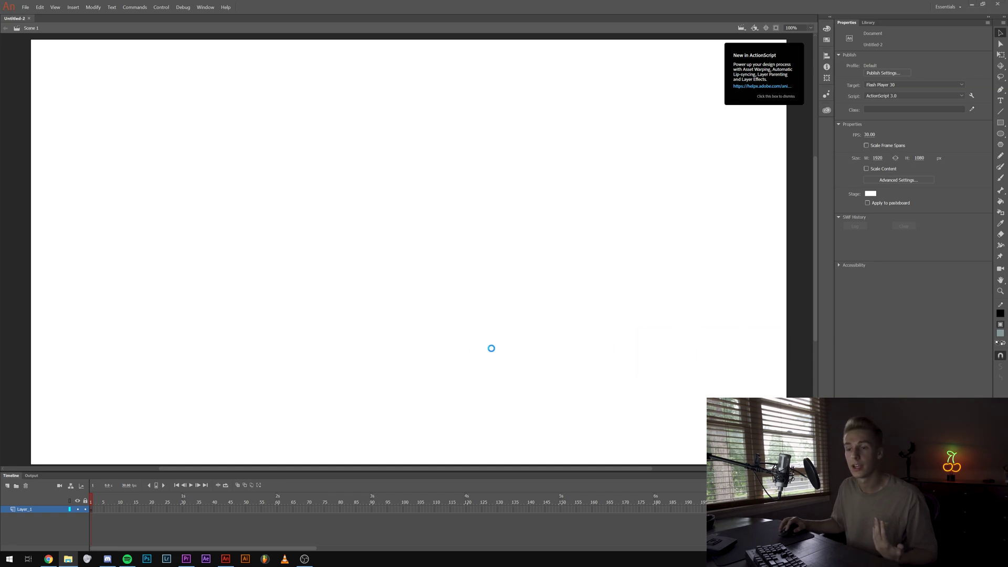
# - Rename the layer holding the reference frame as "backgorund"
pyautogui.doubleClick(23, 509)
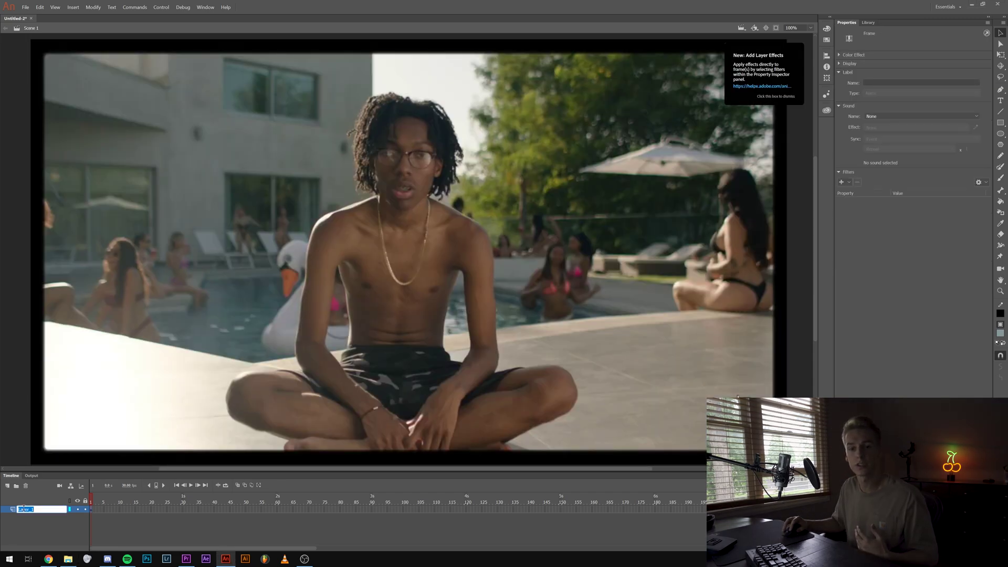
pyautogui.write('back')
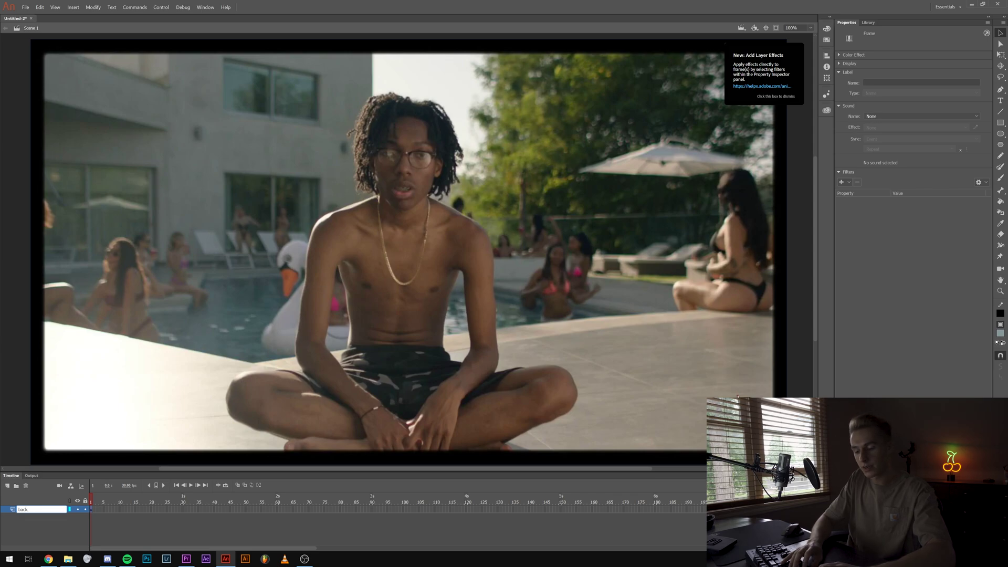
pyautogui.write('gorund')
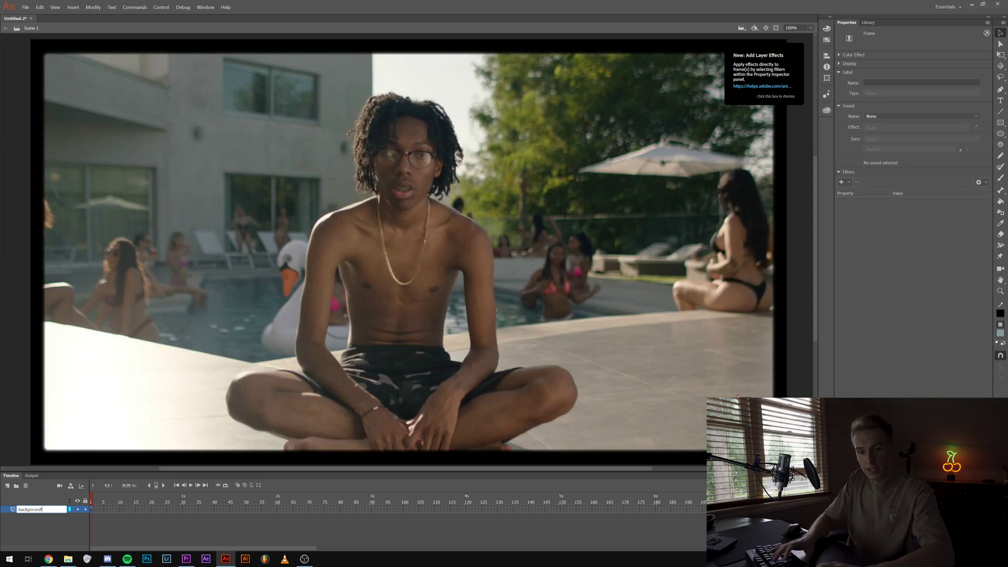
# - Add a layer above the reference image and name it "outline"
pyautogui.click(7, 486)
pyautogui.doubleClick(22, 510)
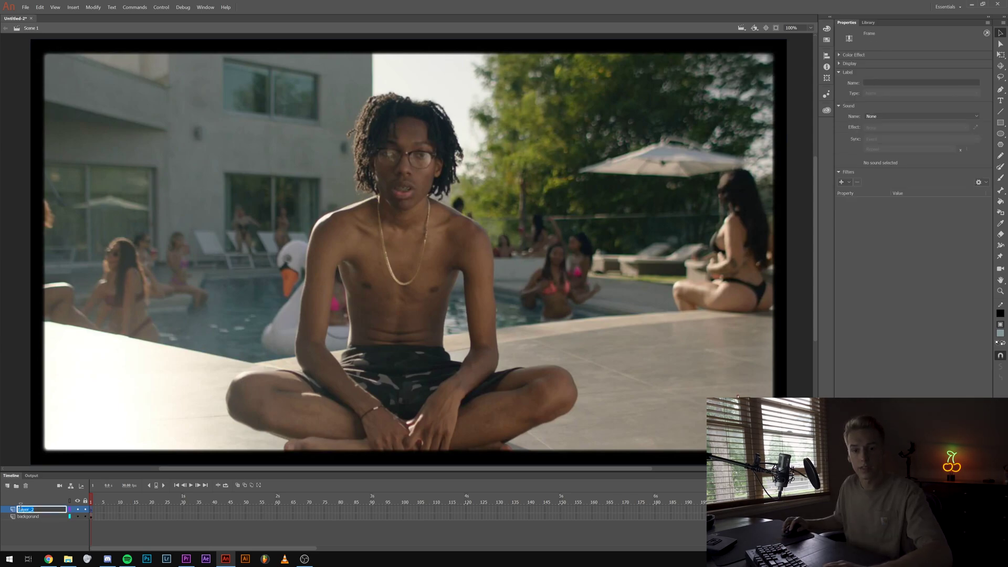
pyautogui.write('ou')
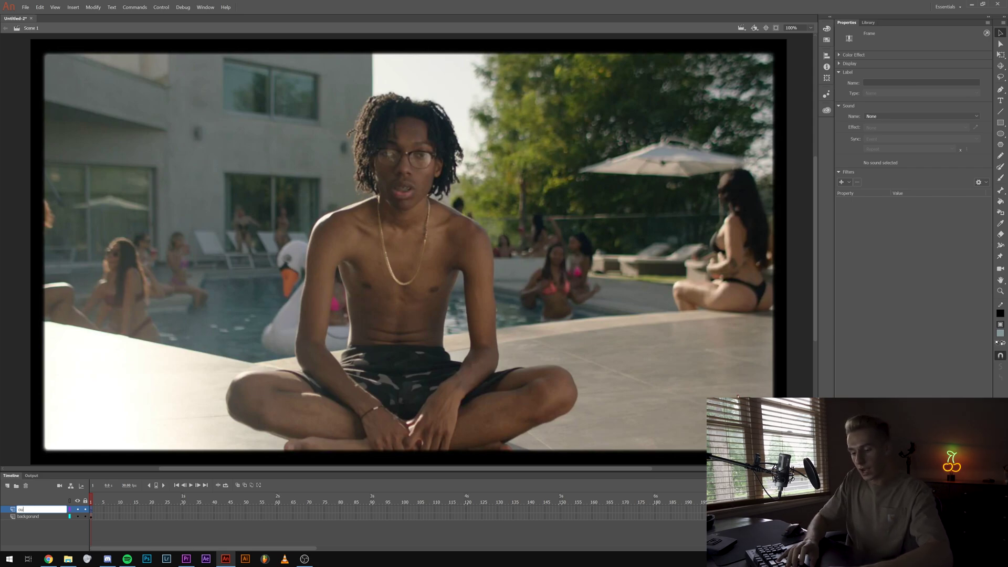
pyautogui.write('tliner')
pyautogui.press('BackSpace')
pyautogui.press('Return')
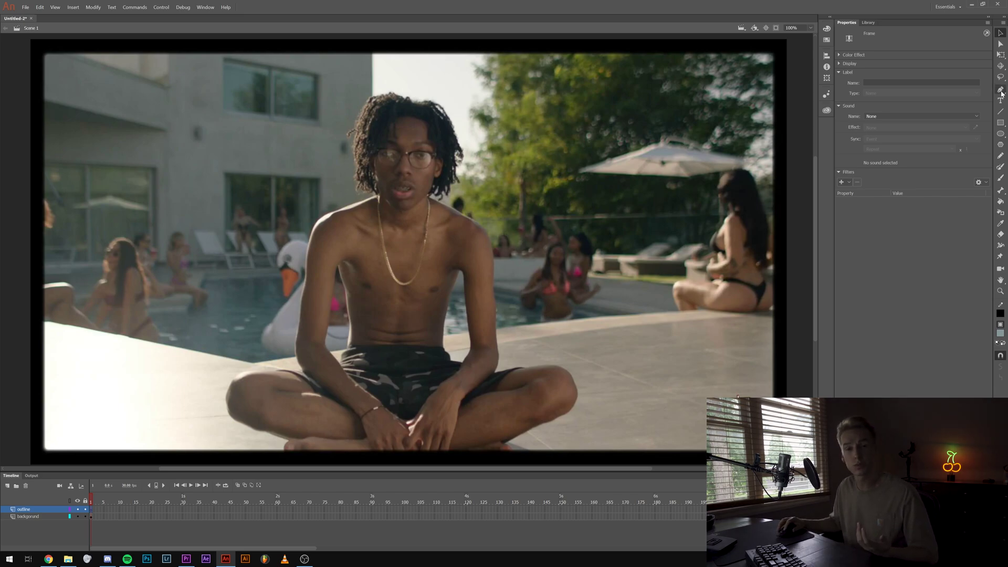
# - Choose the Paint Brush tool and apply the Calligraphy 2 brush from the Artistic Ink set of the Brush Library
pyautogui.click(1001, 170)
pyautogui.click(1001, 168)
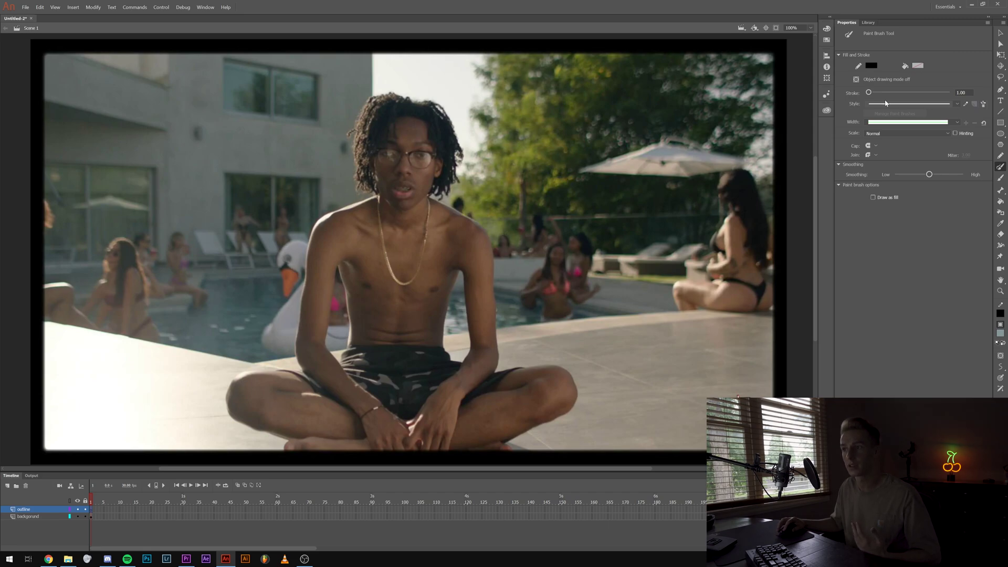
pyautogui.click(974, 103)
pyautogui.moveTo(860, 162)
pyautogui.mouseDown()
pyautogui.moveTo(663, 153)
pyautogui.moveTo(566, 163)
pyautogui.mouseUp()
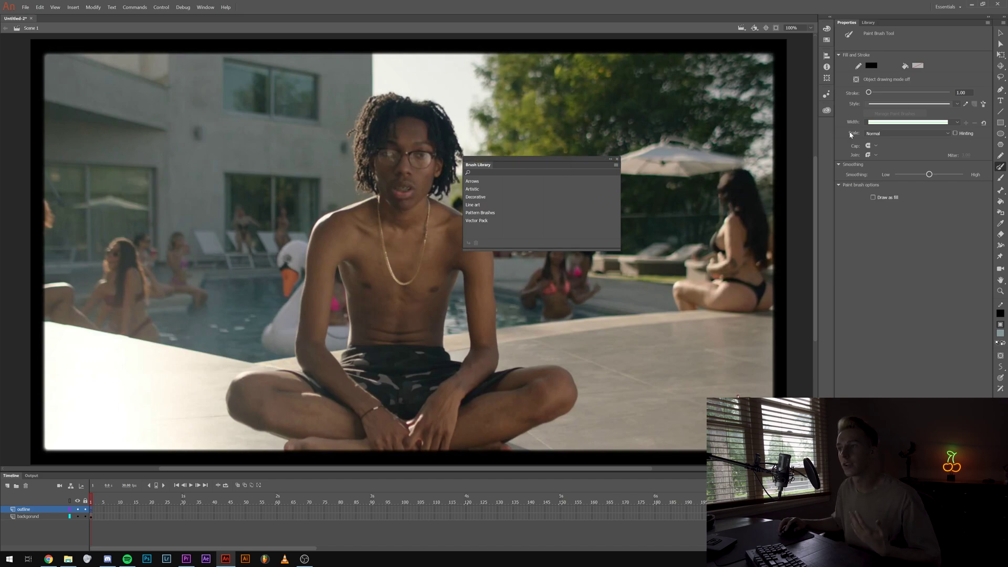
pyautogui.click(490, 190)
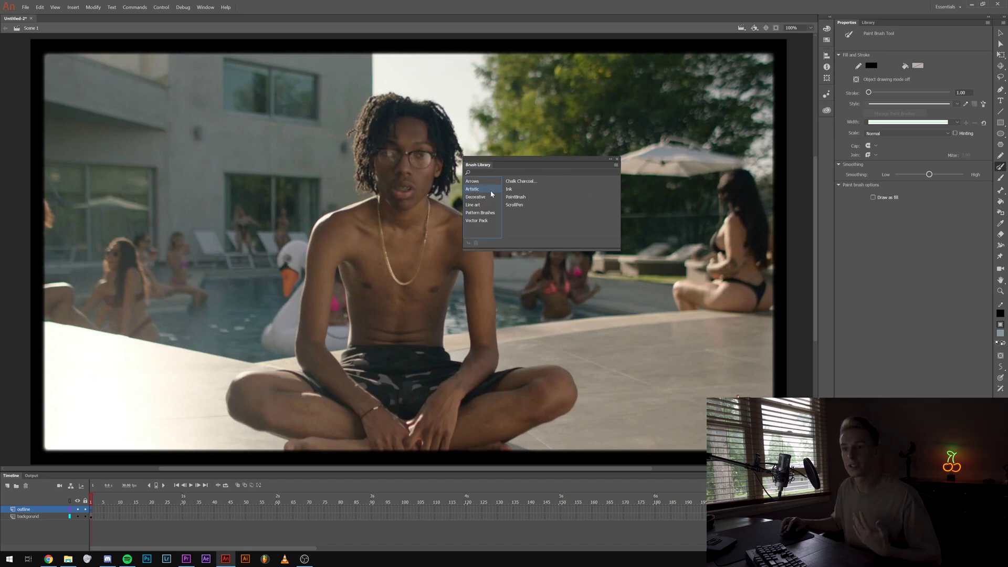
pyautogui.click(508, 190)
pyautogui.doubleClick(573, 205)
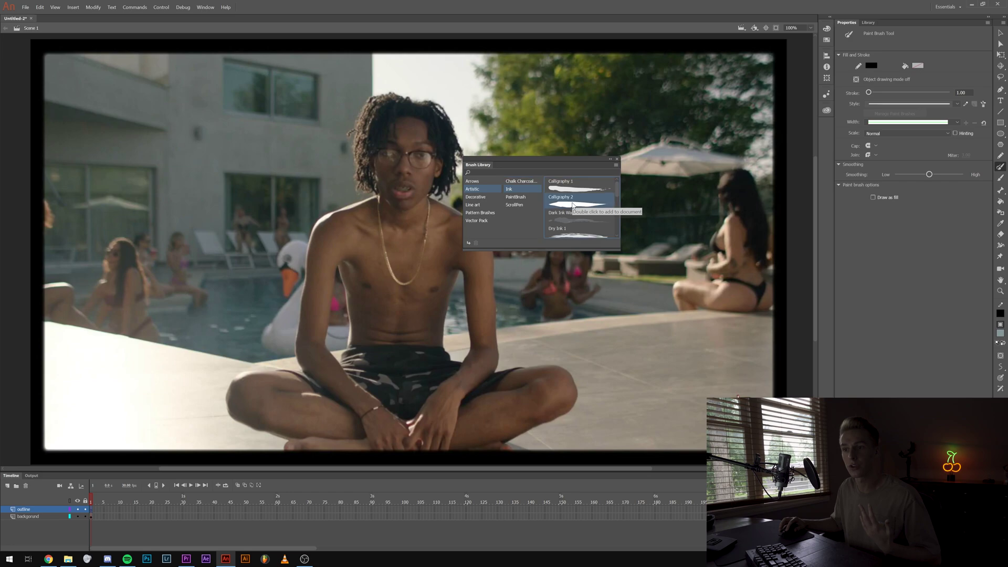
# - Close the Brush Library and set the Paint Brush stroke size to 5
pyautogui.click(618, 159)
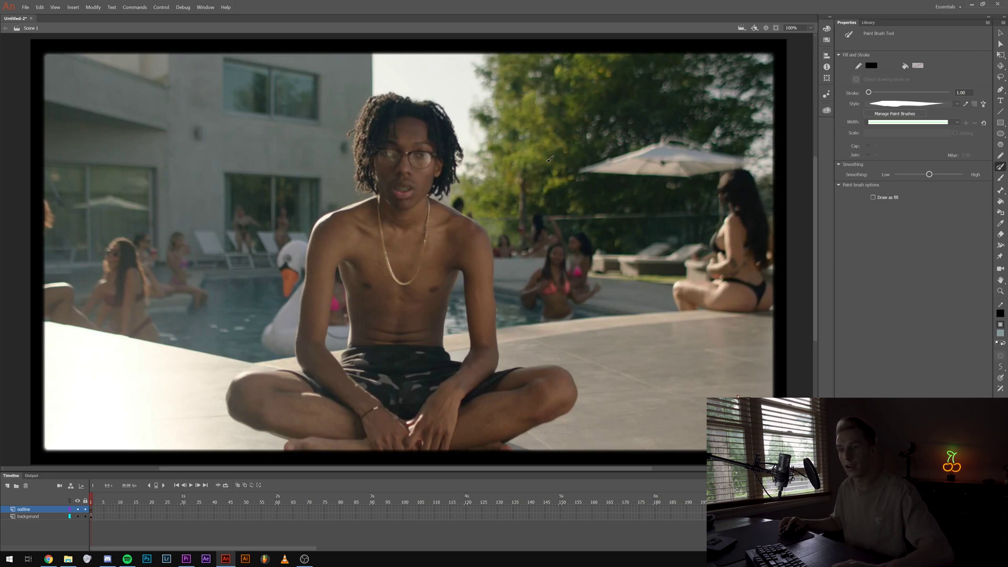
pyautogui.hotkey('ctrl', 'z')
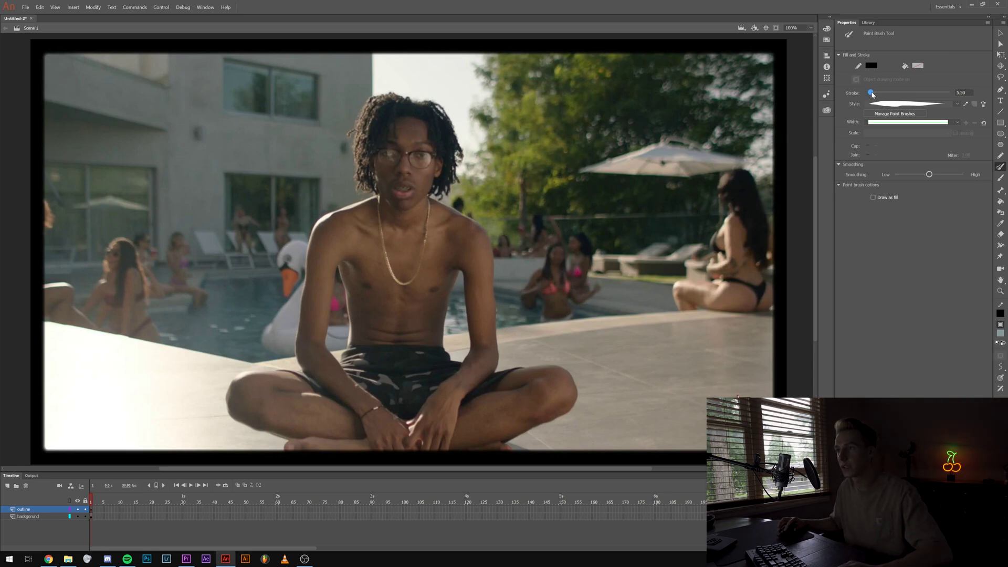
pyautogui.moveTo(969, 93); pyautogui.dragTo(923, 100)
pyautogui.write('5')
pyautogui.press('Return')
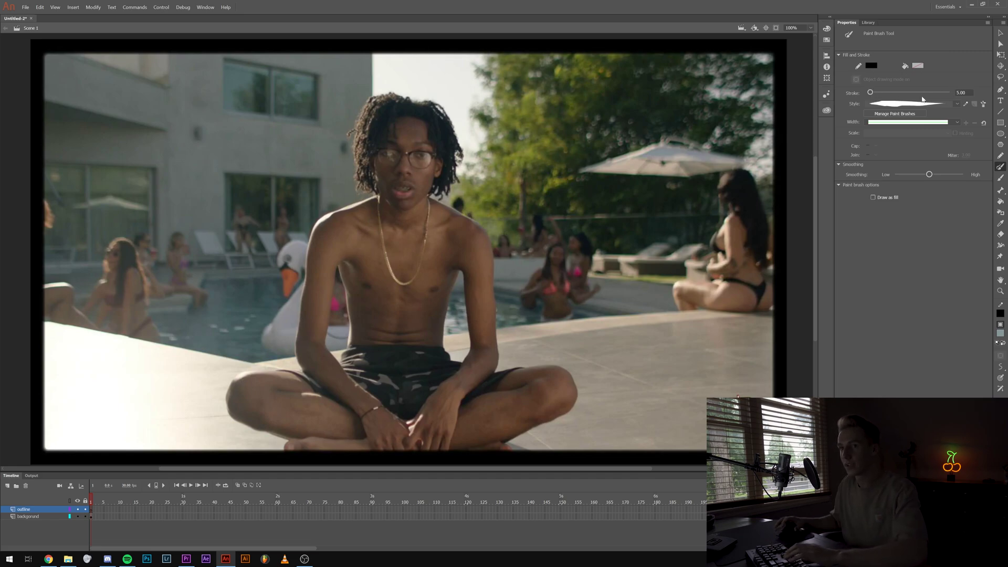
# - Trace the outer curve of the seated figure's left shoulder with black calligraphy strokes on the outline layer
pyautogui.scroll(5, 513, 246)
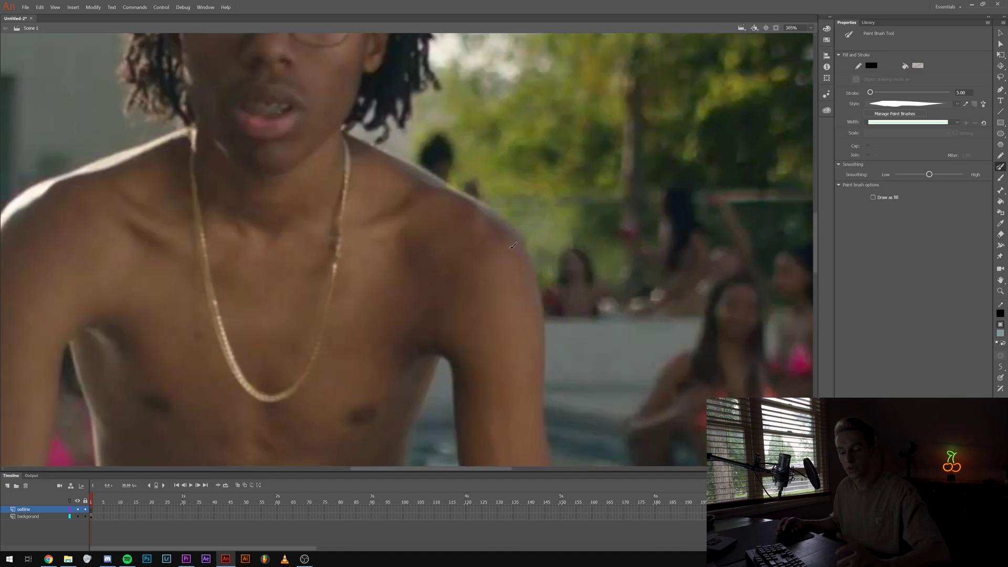
pyautogui.scroll(1, 503, 251)
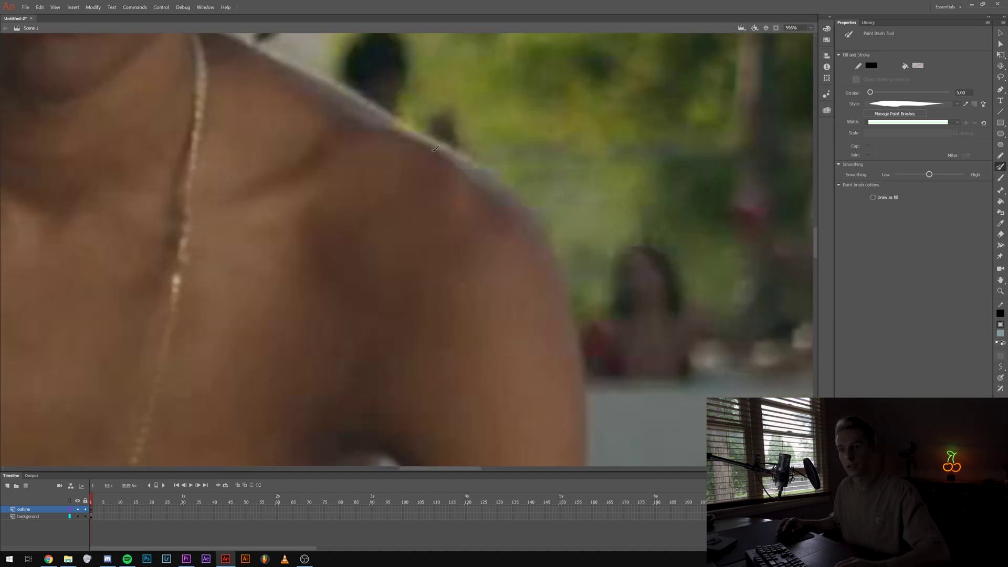
pyautogui.moveTo(399, 120)
pyautogui.mouseDown()
pyautogui.moveTo(487, 163)
pyautogui.moveTo(527, 208)
pyautogui.mouseUp()
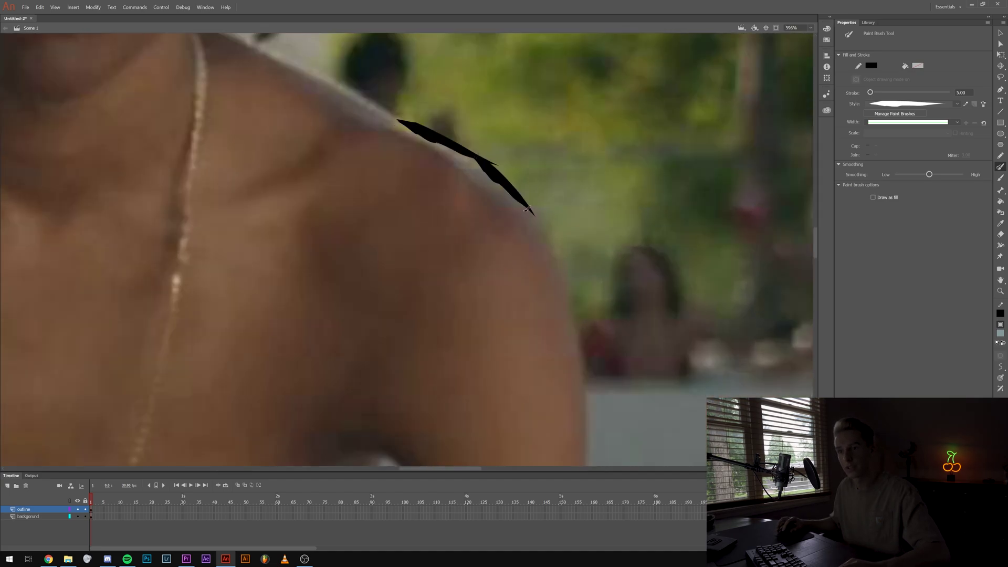
pyautogui.moveTo(582, 330); pyautogui.dragTo(583, 461)
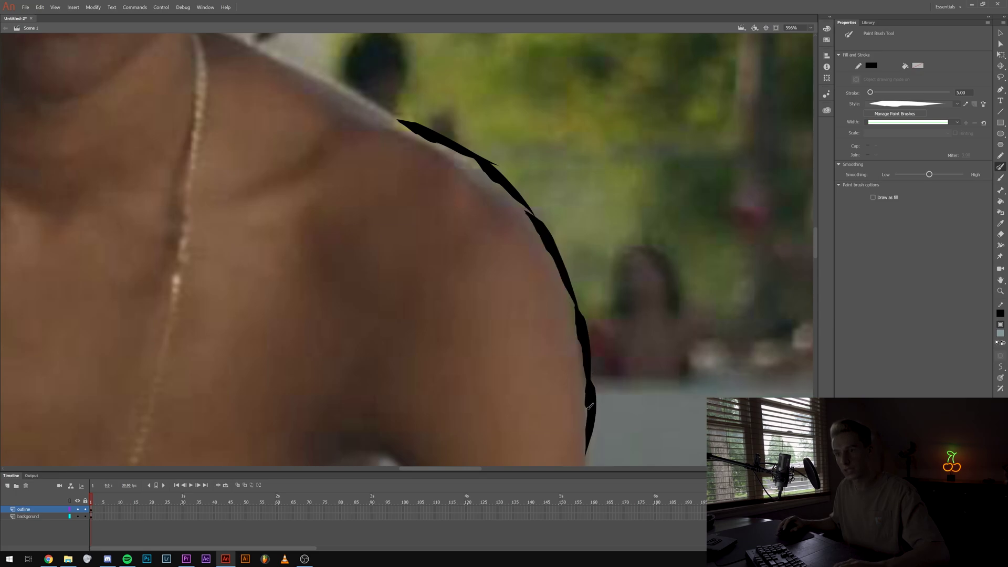
# - Continue the black outline from the shoulder down the outer edge of the left arm to the elbow
pyautogui.scroll(-4, 592, 414)
pyautogui.scroll(-5, 595, 418)
pyautogui.scroll(6, 461, 396)
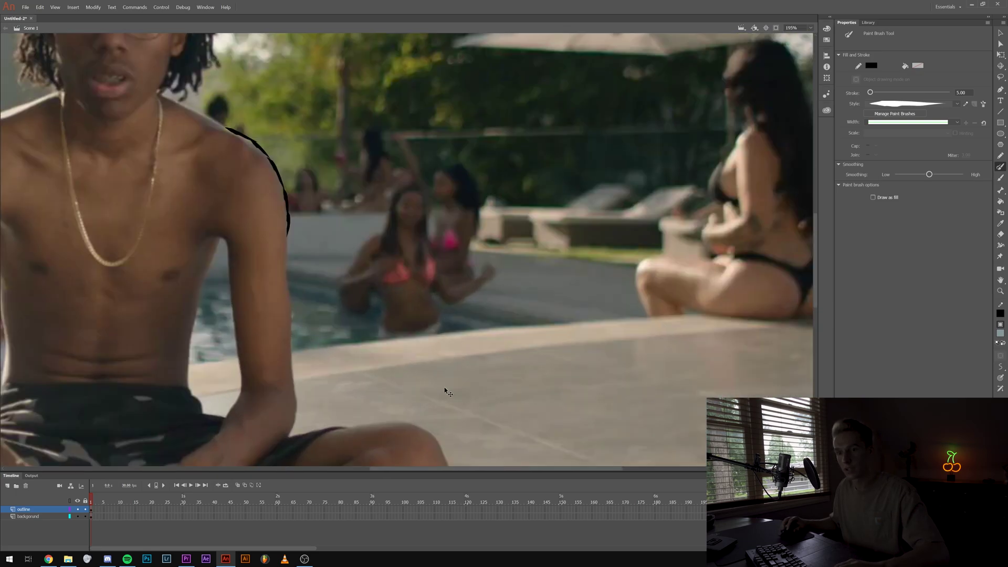
pyautogui.moveTo(293, 247); pyautogui.dragTo(292, 248)
pyautogui.moveTo(284, 202); pyautogui.dragTo(295, 301)
pyautogui.moveTo(277, 416); pyautogui.dragTo(277, 417)
pyautogui.moveTo(280, 371); pyautogui.dragTo(301, 475)
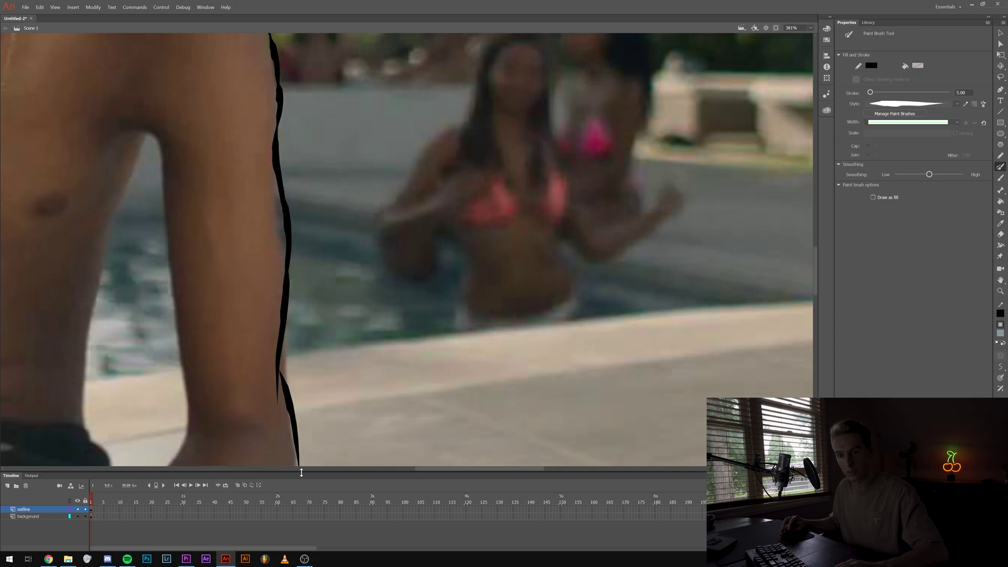
# - Bridge the outline gap near the elbow and close the arm shape along the forearm, wrist, inner edge and shoulder
pyautogui.scroll(-8, 306, 424)
pyautogui.scroll(7, 368, 451)
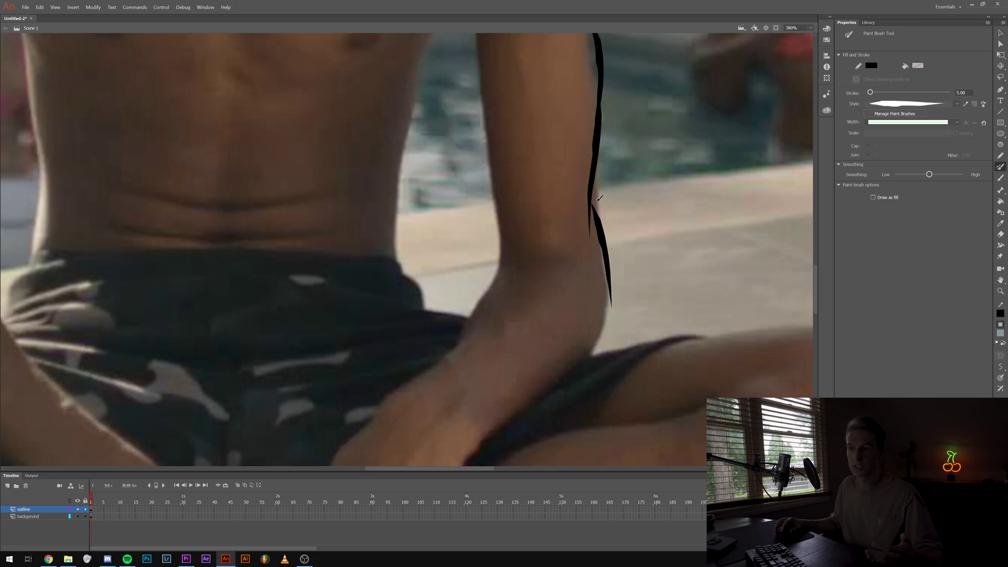
pyautogui.moveTo(603, 207); pyautogui.dragTo(602, 220)
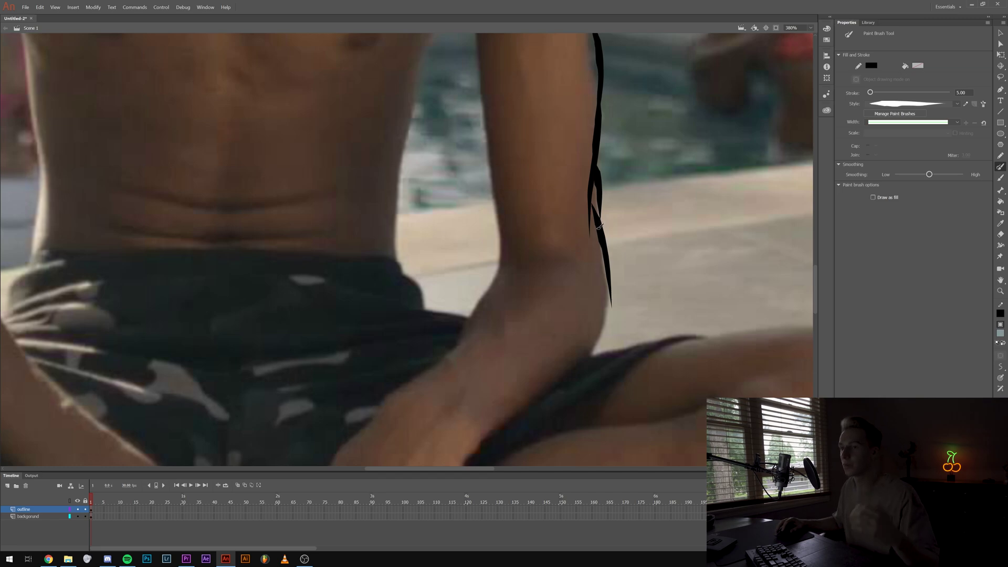
pyautogui.scroll(-2, 600, 229)
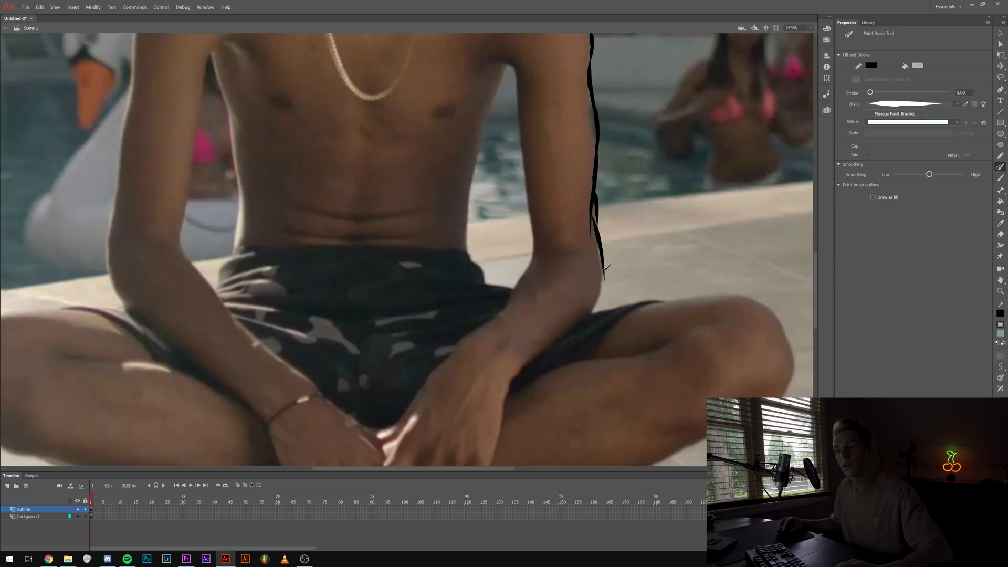
pyautogui.scroll(-1, 607, 267)
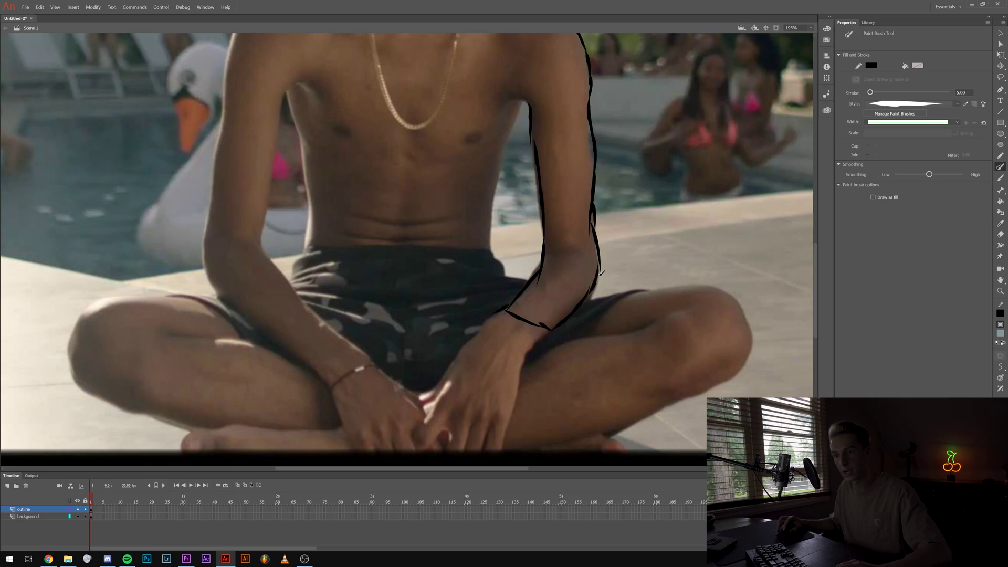
pyautogui.scroll(-1, 601, 273)
# - Add a layer named "blue" and place it between the outline and reference image layers
pyautogui.click(8, 486)
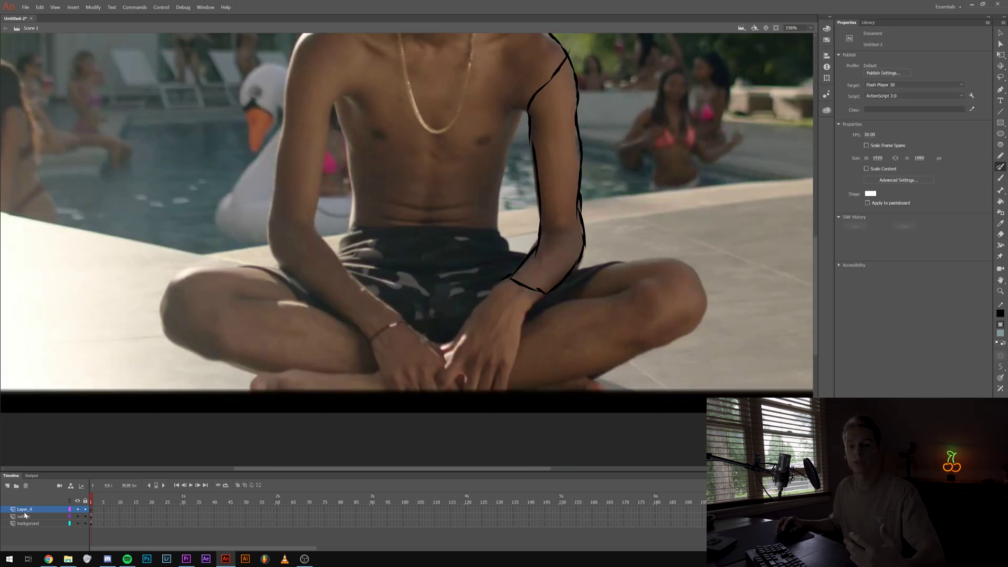
pyautogui.doubleClick(25, 509)
pyautogui.write('blue')
pyautogui.press('Return')
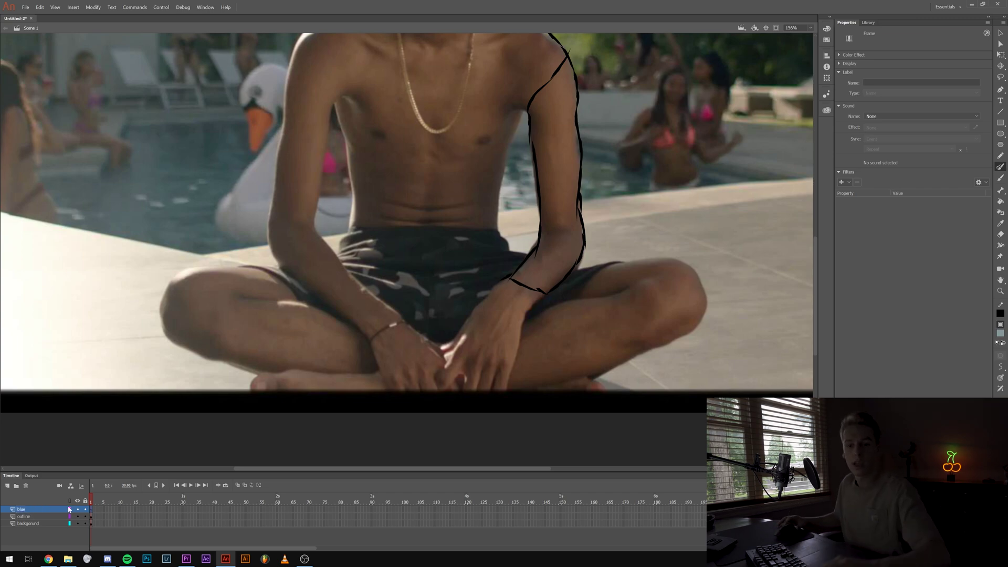
pyautogui.moveTo(36, 508); pyautogui.dragTo(36, 520)
# - Choose the Brush tool with a teal fill and paint a broad stroke down the middle of the outlined arm
pyautogui.scroll(2, 587, 182)
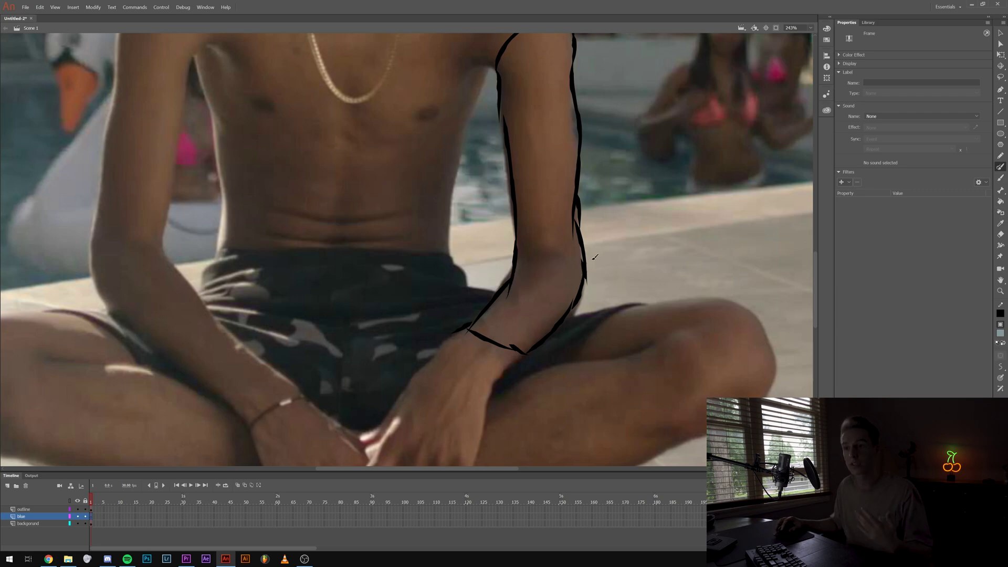
pyautogui.click(1001, 180)
pyautogui.click(918, 66)
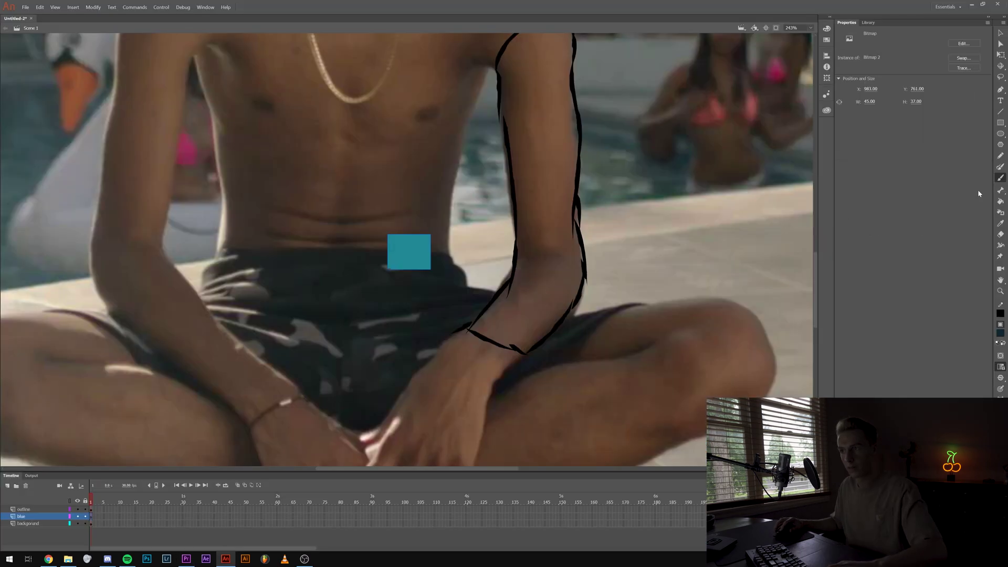
pyautogui.moveTo(548, 160); pyautogui.dragTo(529, 271)
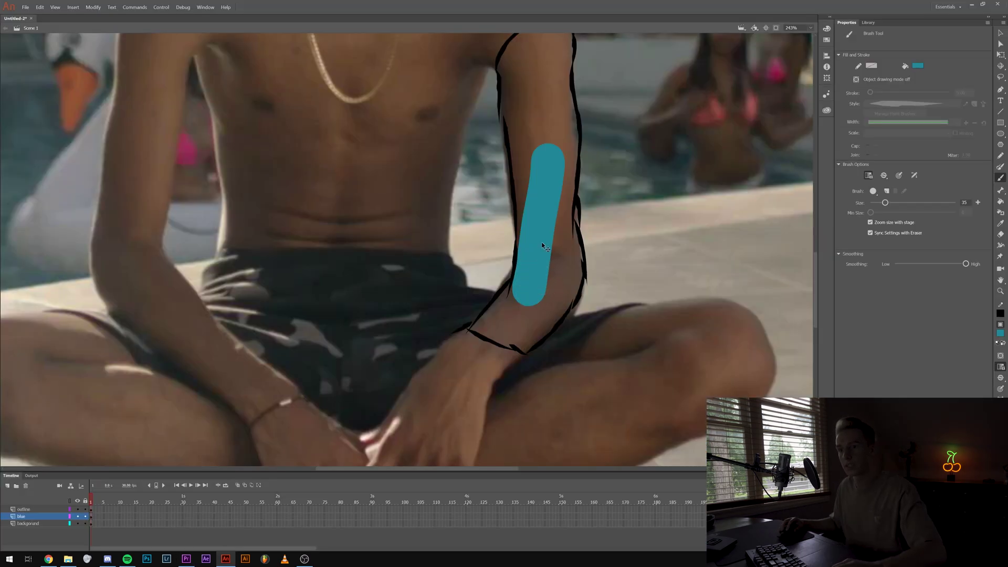
# - Reduce the brush size to 12 for painting close to the black outline
pyautogui.scroll(5, 542, 243)
pyautogui.scroll(3, 507, 255)
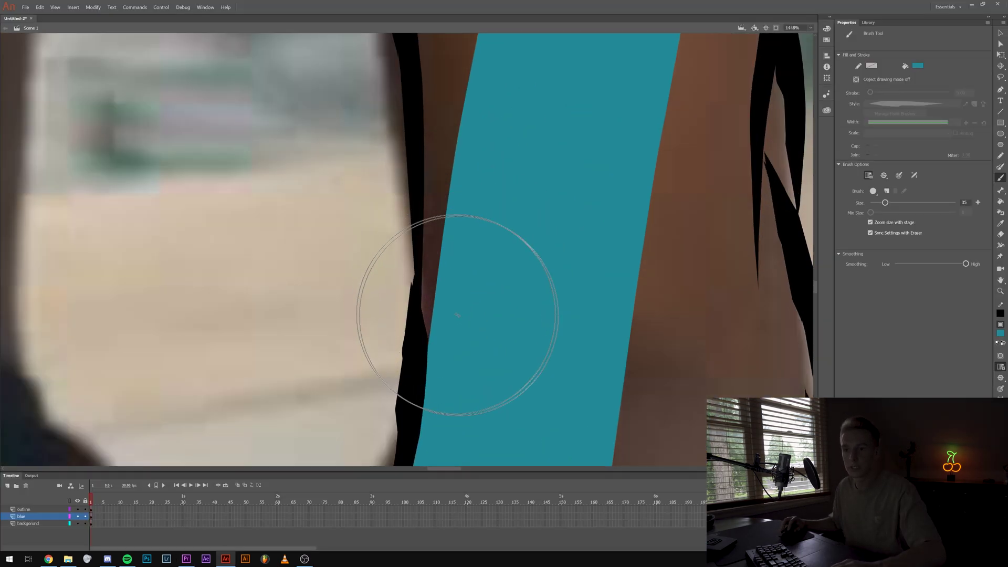
pyautogui.press('[')
pyautogui.press('[')
pyautogui.press('[')
pyautogui.press('[')
pyautogui.press('[')
pyautogui.press('[')
pyautogui.press('[')
pyautogui.press('[')
pyautogui.press('[')
pyautogui.press('[')
pyautogui.press('[')
pyautogui.press('[')
pyautogui.press('[')
pyautogui.press('[')
pyautogui.press('[')
pyautogui.press('[')
pyautogui.press('[')
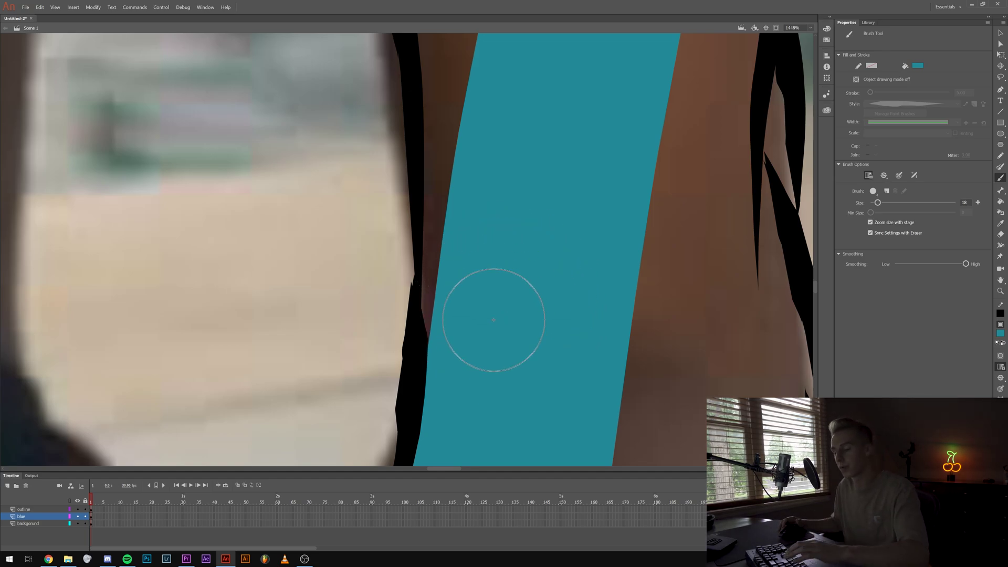
pyautogui.press('[')
pyautogui.press('[')
pyautogui.press('[')
pyautogui.press('[')
pyautogui.press('[')
pyautogui.press('[')
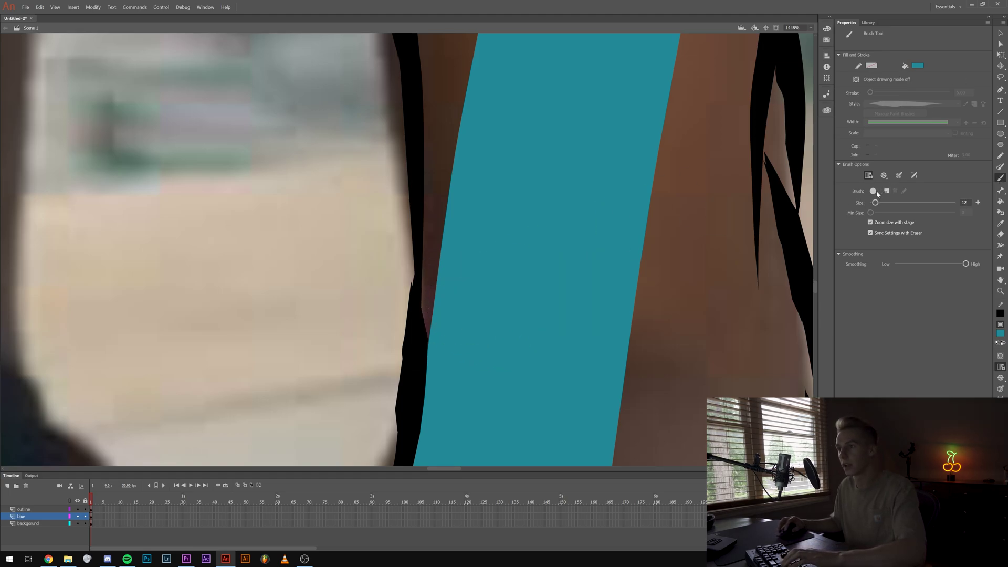
# - Paint teal along the arm's inner edge, filling the gap between the broad stroke and the black outline
pyautogui.moveTo(446, 315)
pyautogui.mouseDown()
pyautogui.moveTo(457, 110)
pyautogui.moveTo(467, 185)
pyautogui.moveTo(450, 101)
pyautogui.mouseUp()
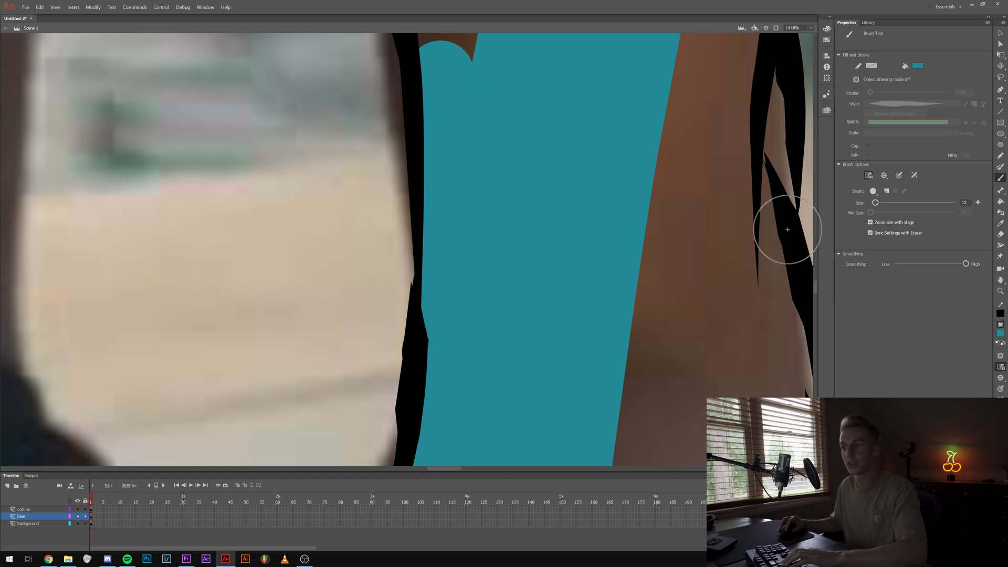
pyautogui.moveTo(815, 285); pyautogui.dragTo(814, 277)
pyautogui.moveTo(440, 355); pyautogui.dragTo(427, 73)
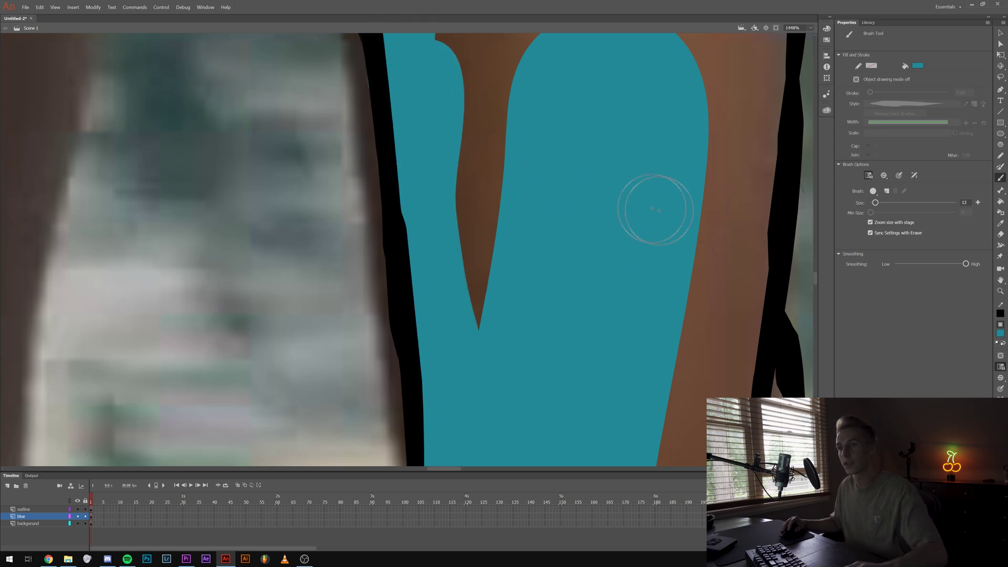
pyautogui.scroll(-2, 601, 207)
pyautogui.scroll(-1, 603, 208)
pyautogui.moveTo(538, 135)
pyautogui.mouseDown()
pyautogui.moveTo(524, 48)
pyautogui.moveTo(532, 103)
pyautogui.moveTo(515, 61)
pyautogui.mouseUp()
pyautogui.scroll(-3, 527, 71)
pyautogui.scroll(-6, 529, 71)
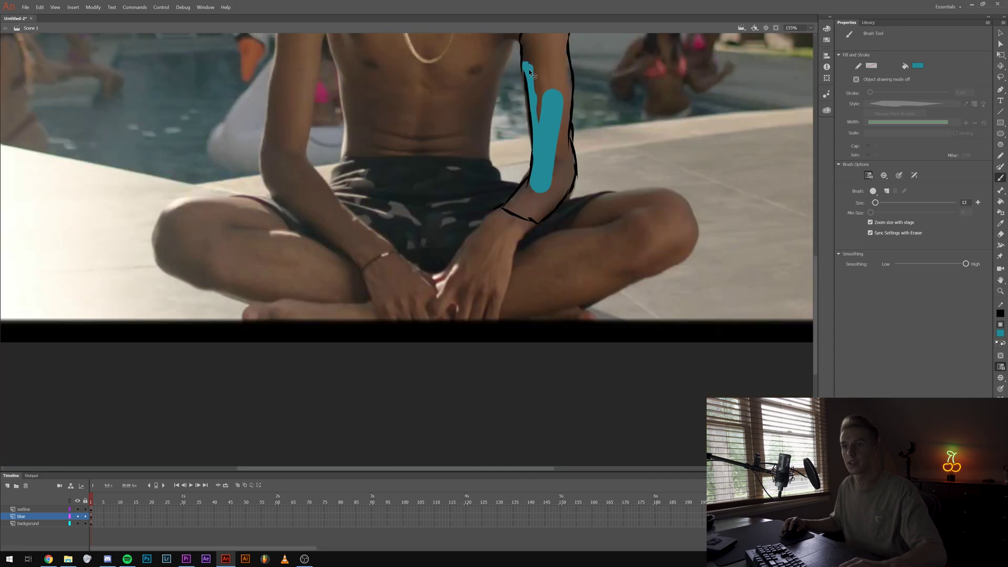
# - Extend the teal border up to the shoulder and around the outer edge and wrist, just inside the black outline
pyautogui.scroll(3, 440, 210)
pyautogui.scroll(5, 440, 210)
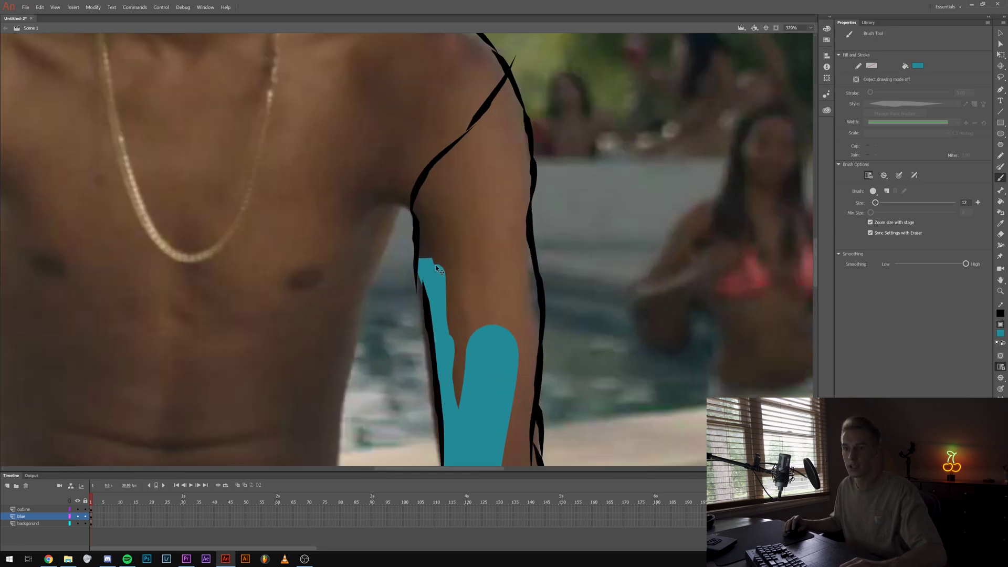
pyautogui.moveTo(418, 237)
pyautogui.mouseDown()
pyautogui.moveTo(399, 117)
pyautogui.moveTo(490, 63)
pyautogui.moveTo(468, 66)
pyautogui.moveTo(452, 83)
pyautogui.mouseUp()
pyautogui.scroll(-4, 460, 106)
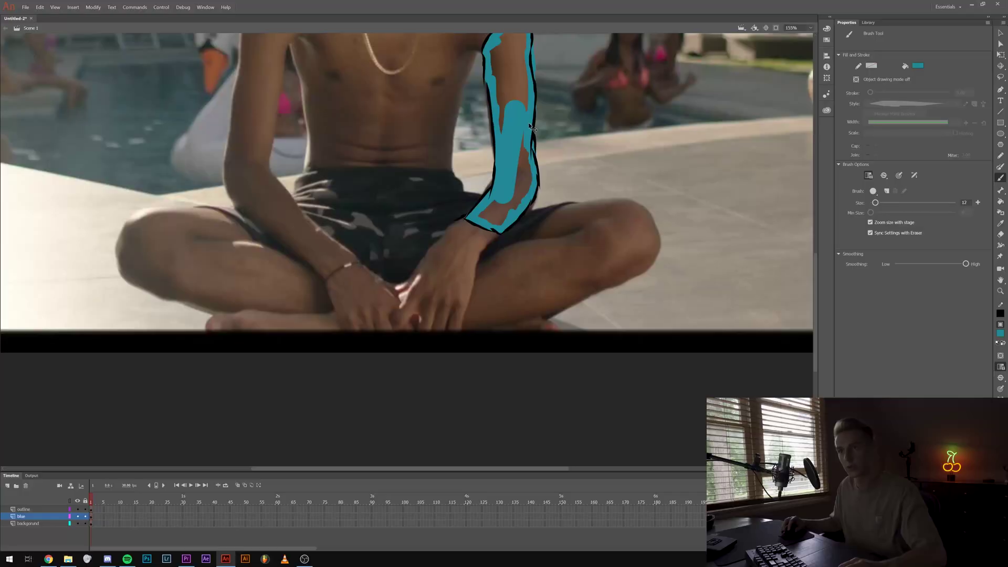
# - Enlarge the brush, up to size 33, and fill the remaining interior of the arm with teal
pyautogui.scroll(5, 498, 101)
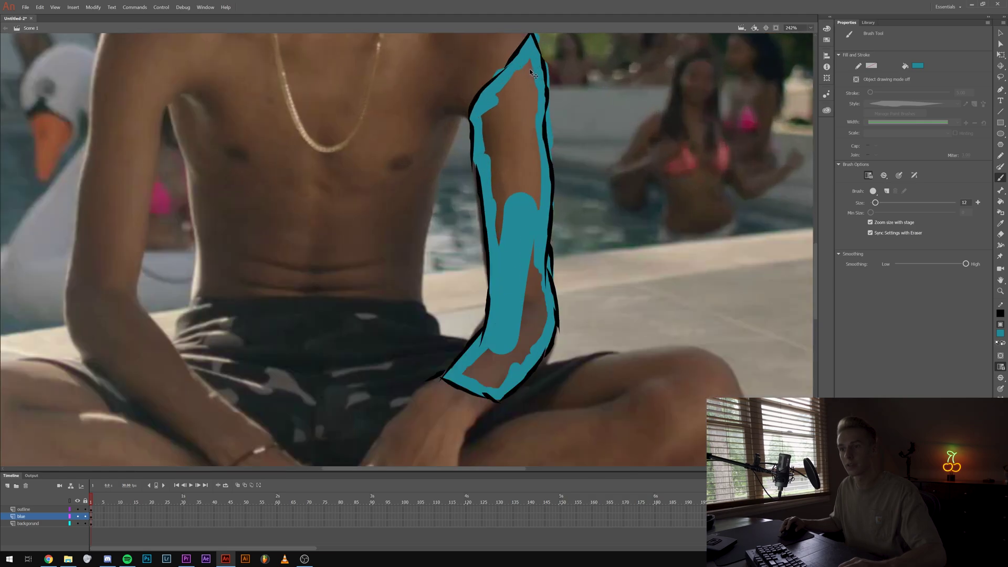
pyautogui.press(']')
pyautogui.press(']')
pyautogui.press(']')
pyautogui.press(']')
pyautogui.press(']')
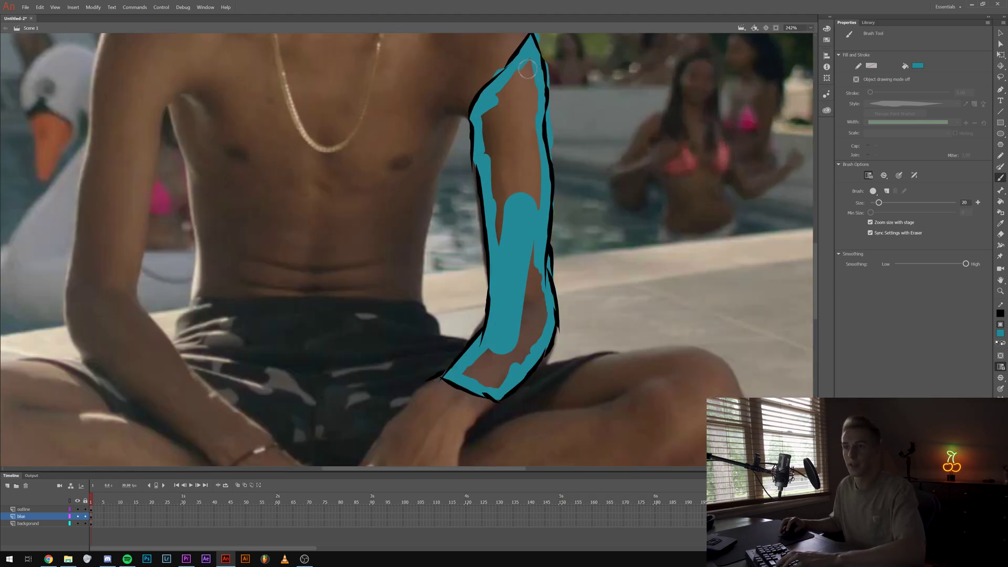
pyautogui.moveTo(523, 74)
pyautogui.mouseDown()
pyautogui.moveTo(521, 183)
pyautogui.moveTo(528, 144)
pyautogui.mouseUp()
pyautogui.moveTo(529, 248)
pyautogui.mouseDown()
pyautogui.moveTo(528, 345)
pyautogui.moveTo(480, 372)
pyautogui.moveTo(501, 338)
pyautogui.moveTo(512, 250)
pyautogui.moveTo(493, 131)
pyautogui.moveTo(506, 95)
pyautogui.mouseUp()
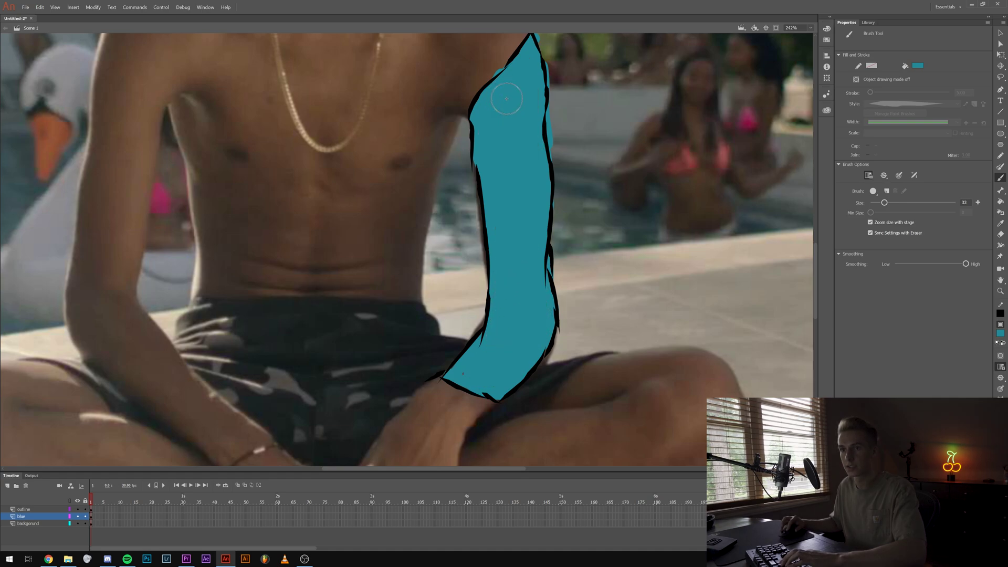
# - Add thin black detail lines inside the teal arm using the Paint Brush with a stroke size of 1
pyautogui.hotkey('ctrl', '2')
pyautogui.scroll(-1, 548, 358)
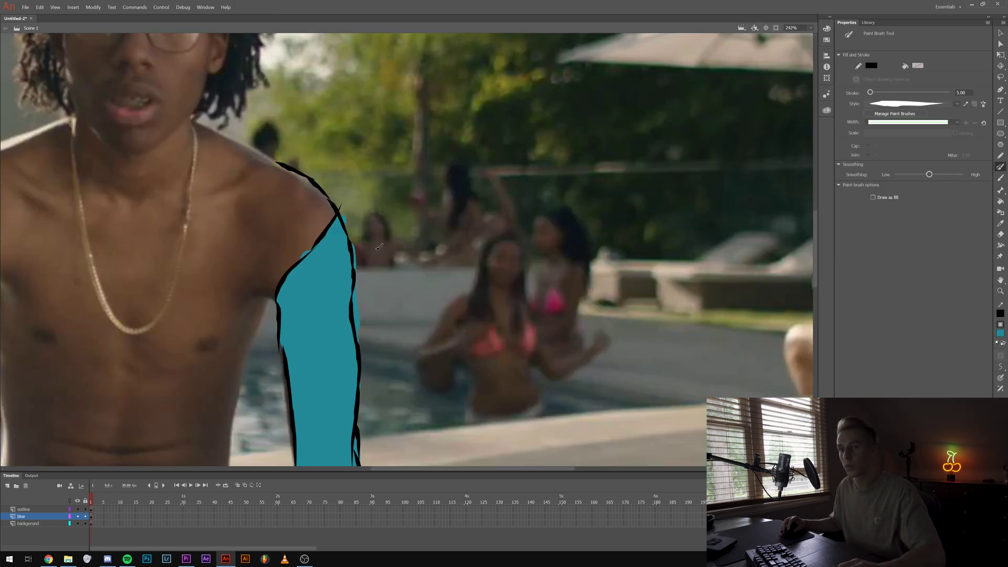
pyautogui.scroll(-3, 331, 208)
pyautogui.scroll(2, 331, 208)
pyautogui.scroll(-2, 330, 206)
pyautogui.scroll(-2, 322, 185)
pyautogui.scroll(2, 240, 122)
pyautogui.scroll(2, 355, 311)
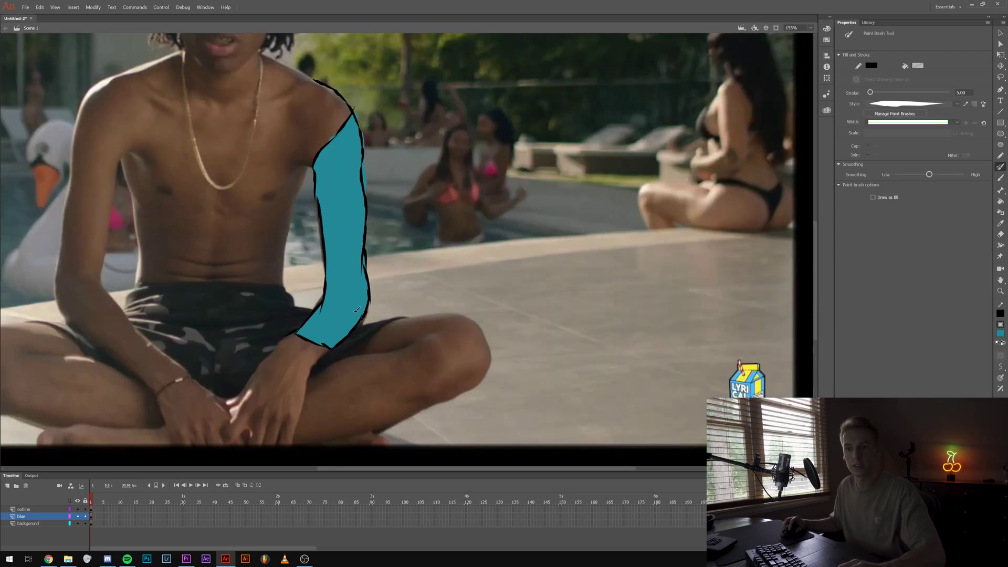
pyautogui.hotkey('ctrl', 'z')
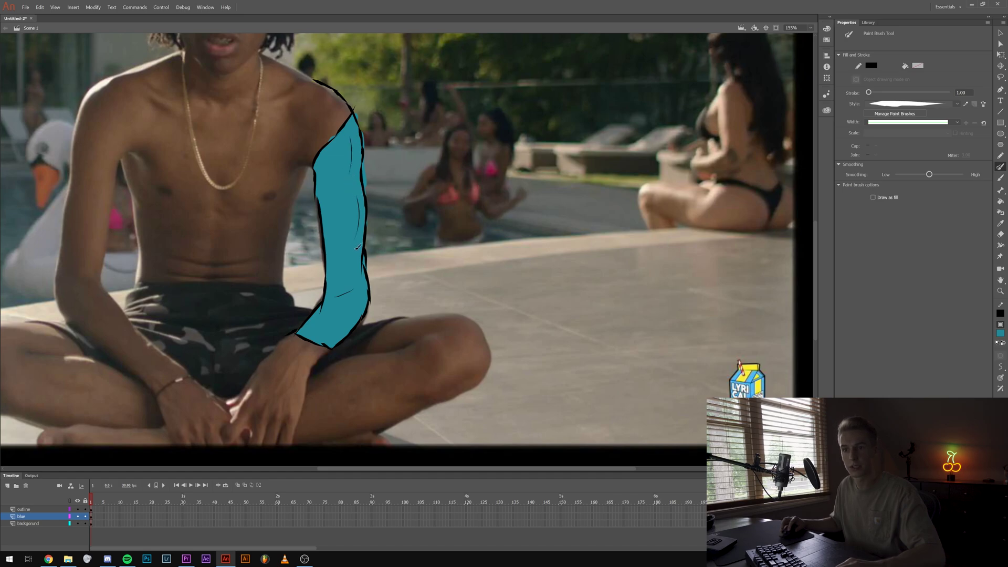
# - Outline the figure's hair with tapered black Paint Brush strokes at stroke size 7
pyautogui.scroll(-4, 398, 246)
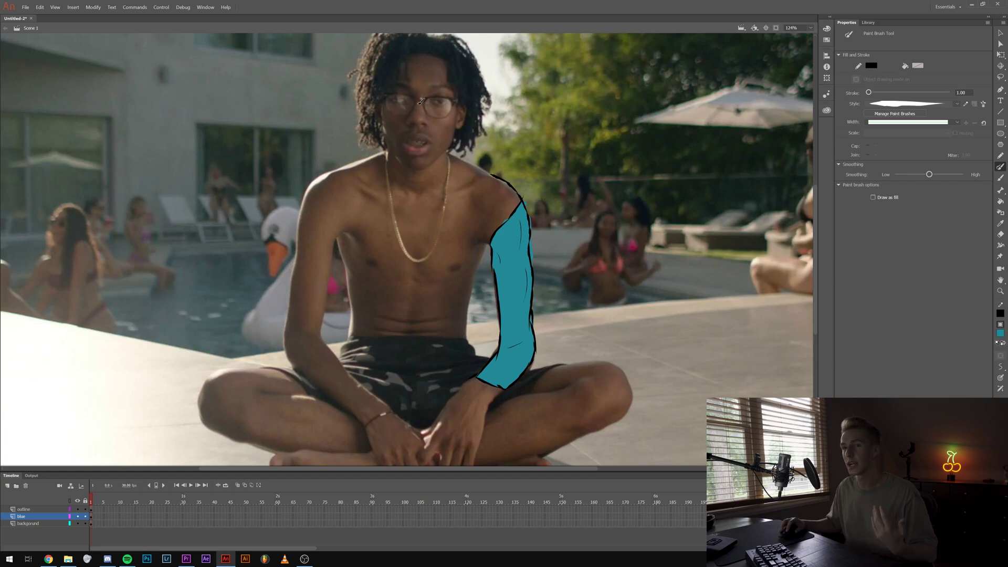
pyautogui.scroll(-5, 379, 92)
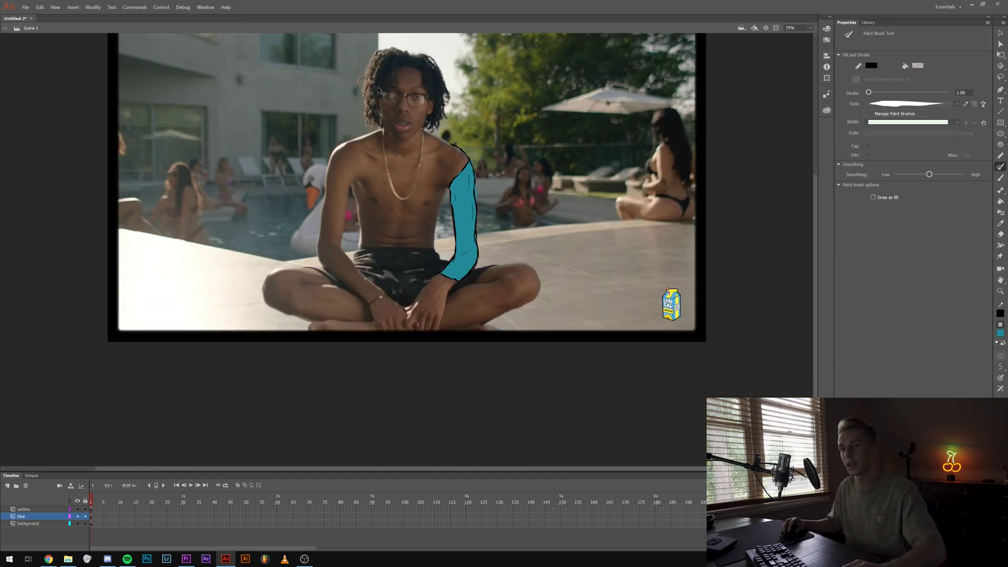
pyautogui.scroll(7, 374, 63)
pyautogui.scroll(3, 806, 182)
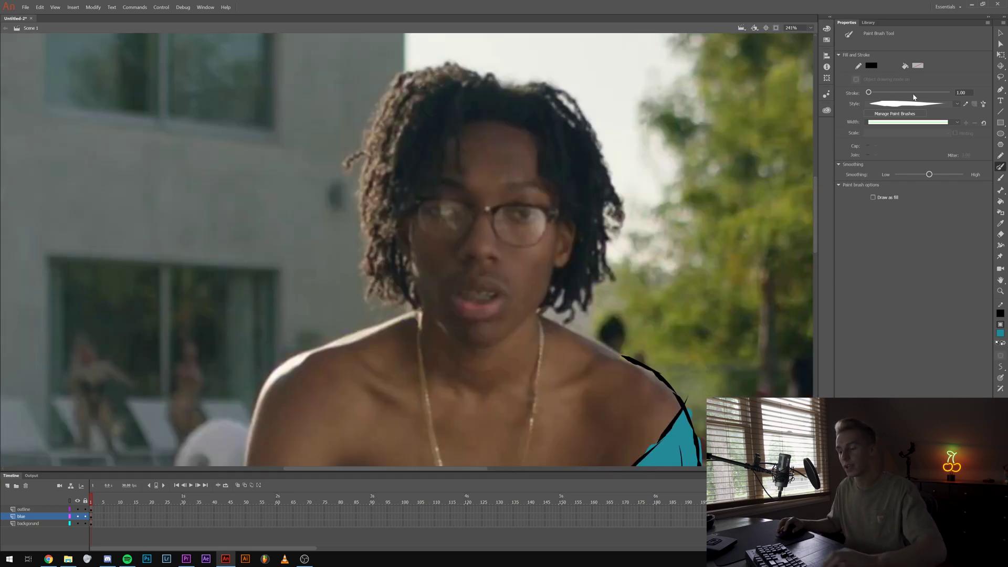
pyautogui.moveTo(869, 92); pyautogui.dragTo(871, 92)
pyautogui.moveTo(391, 112)
pyautogui.mouseDown()
pyautogui.moveTo(356, 190)
pyautogui.moveTo(360, 225)
pyautogui.mouseUp()
pyautogui.moveTo(360, 285); pyautogui.dragTo(361, 288)
pyautogui.moveTo(368, 246); pyautogui.dragTo(366, 293)
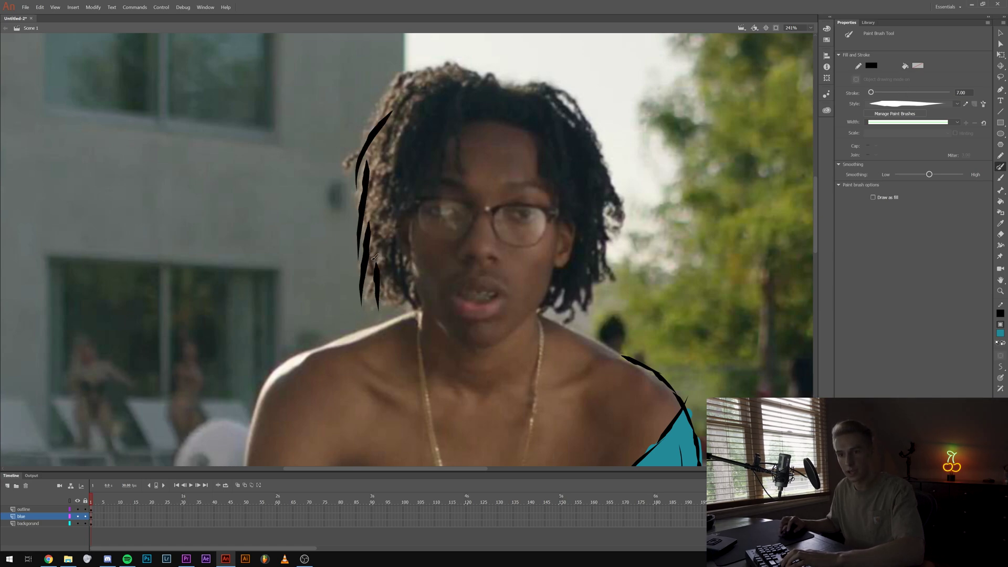
pyautogui.moveTo(393, 215); pyautogui.dragTo(410, 325)
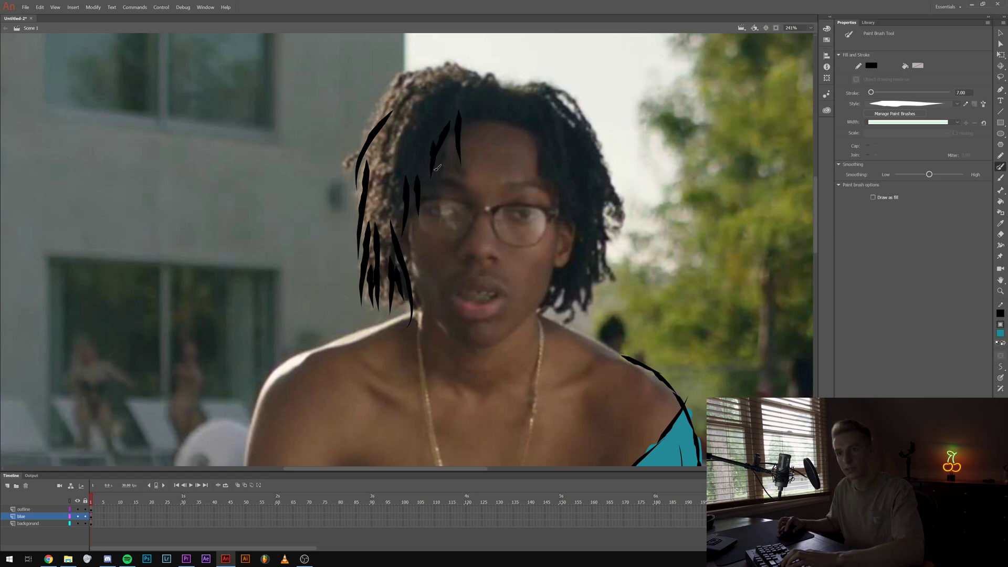
pyautogui.moveTo(437, 77); pyautogui.dragTo(371, 97)
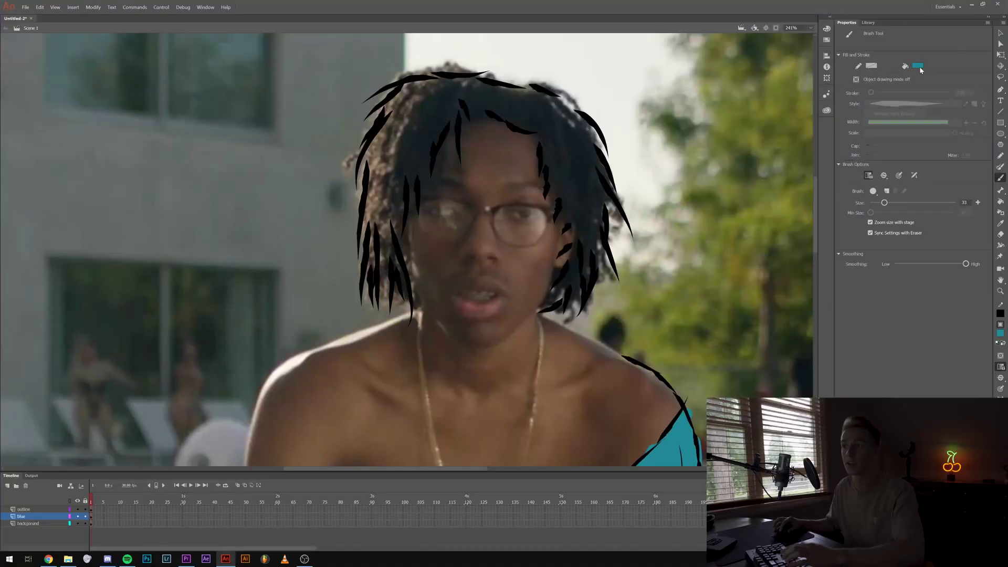
# - Set the Brush fill colour to black (#000000) and fill in the hair inside its stroke outline
pyautogui.click(920, 70)
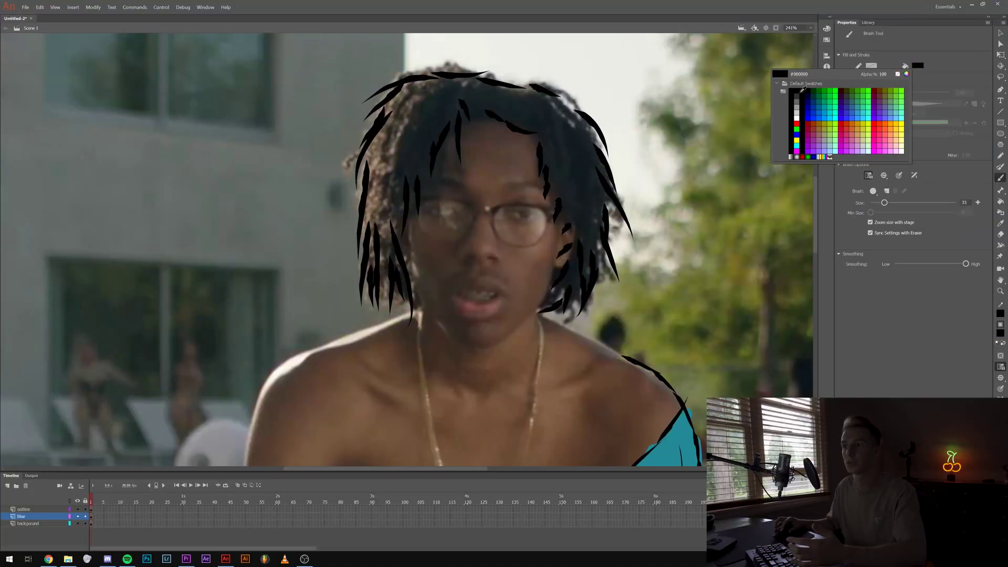
pyautogui.click(794, 90)
pyautogui.moveTo(436, 106)
pyautogui.mouseDown()
pyautogui.moveTo(410, 99)
pyautogui.moveTo(398, 116)
pyautogui.moveTo(380, 166)
pyautogui.moveTo(378, 230)
pyautogui.moveTo(449, 98)
pyautogui.moveTo(479, 97)
pyautogui.moveTo(528, 120)
pyautogui.mouseUp()
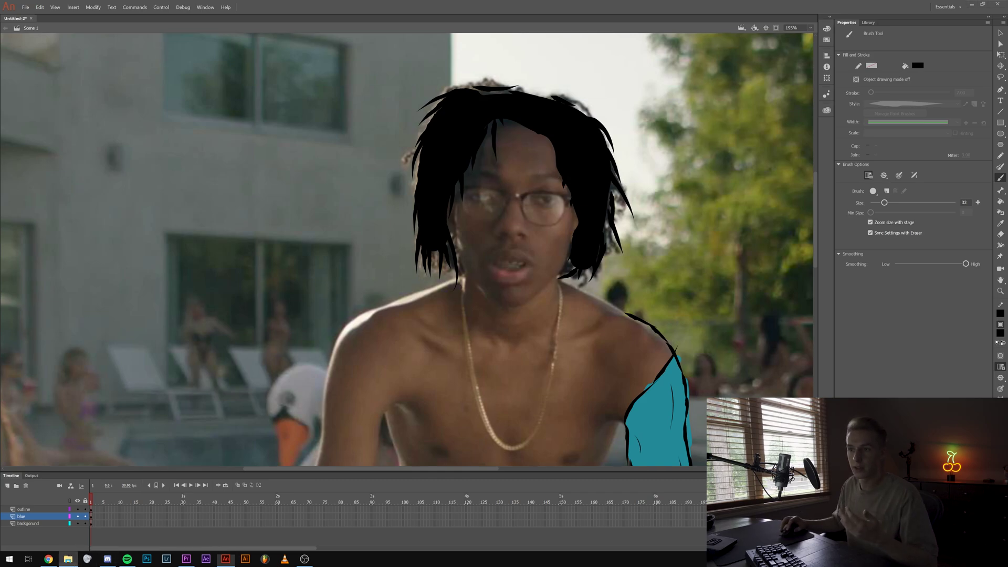
# - Switch to Premiere Pro, view the finished liltecca.png illustration, close its preview, and return to Adobe Animate
pyautogui.click(972, 5)
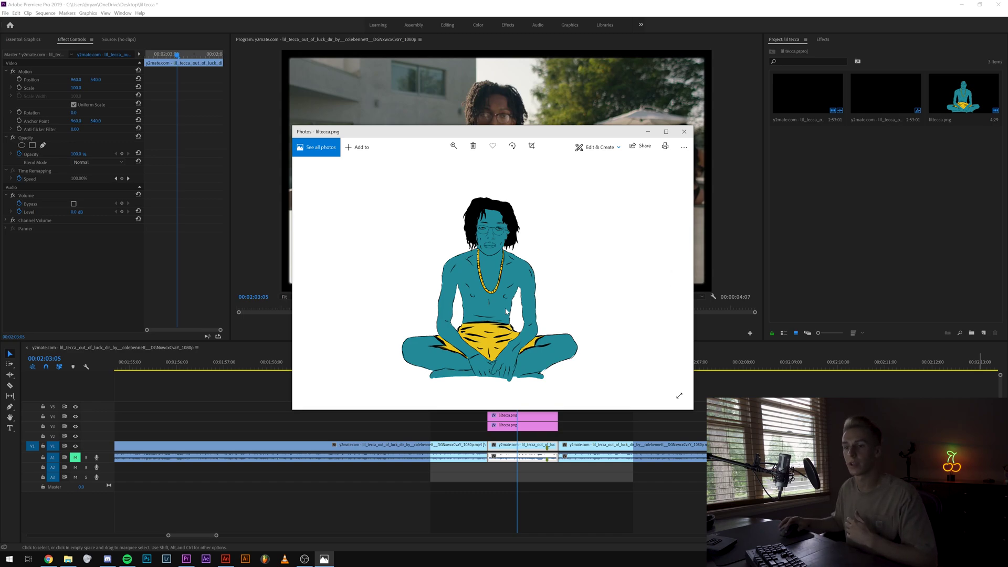
pyautogui.click(685, 132)
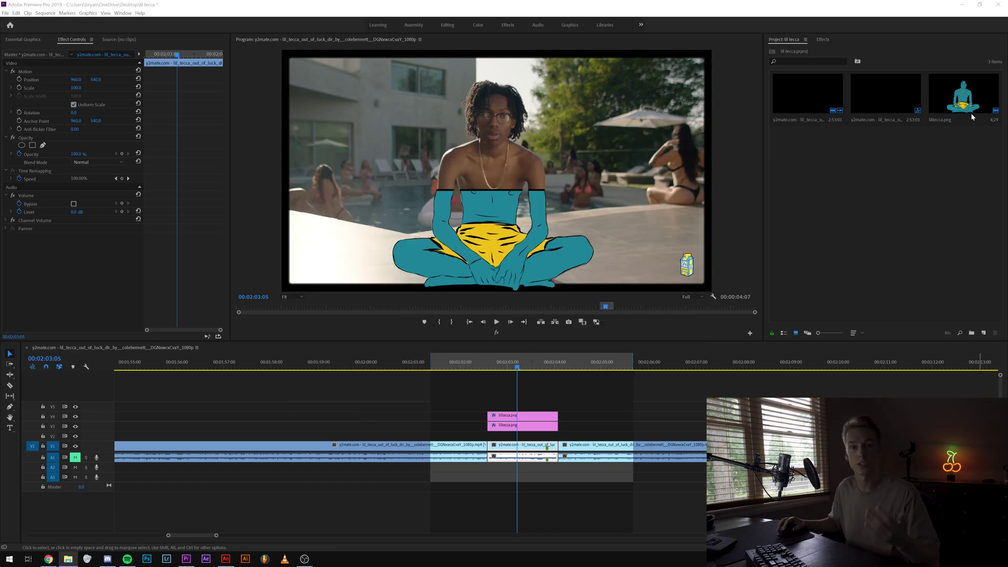
pyautogui.click(226, 558)
# - Hide the background layer so only the drawn artwork shows on the stage
pyautogui.click(25, 7)
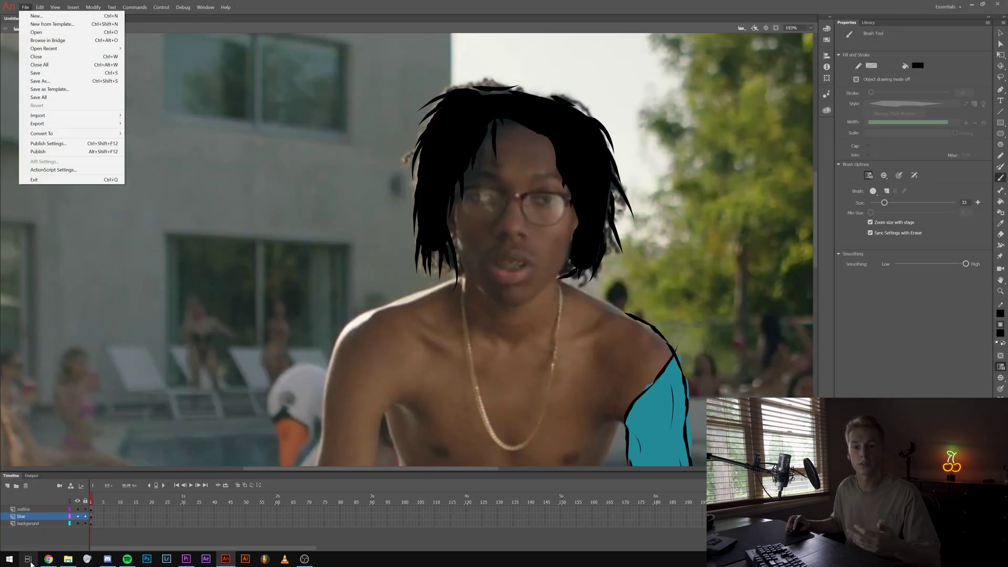
pyautogui.click(47, 542)
pyautogui.click(77, 523)
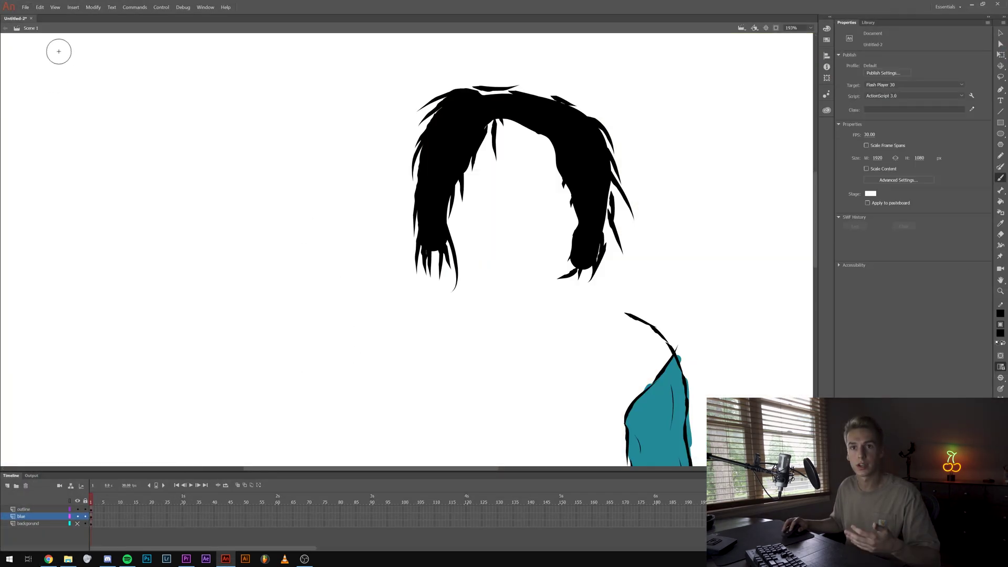
# - Set up an image export with the PNG-24 preset, proceed to choosing the save location, and cancel without saving
pyautogui.click(25, 7)
pyautogui.moveTo(105, 123)
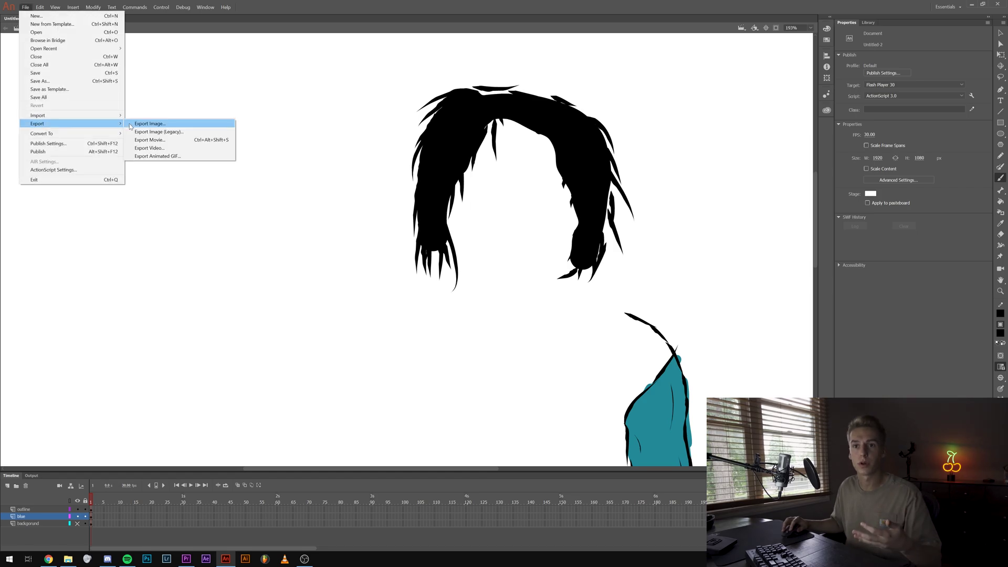
pyautogui.click(145, 124)
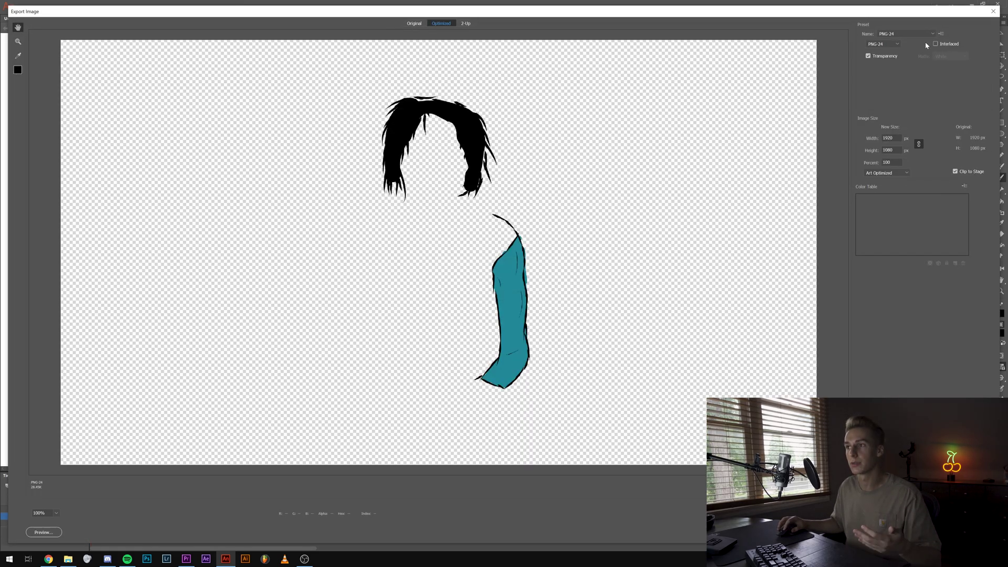
pyautogui.click(925, 33)
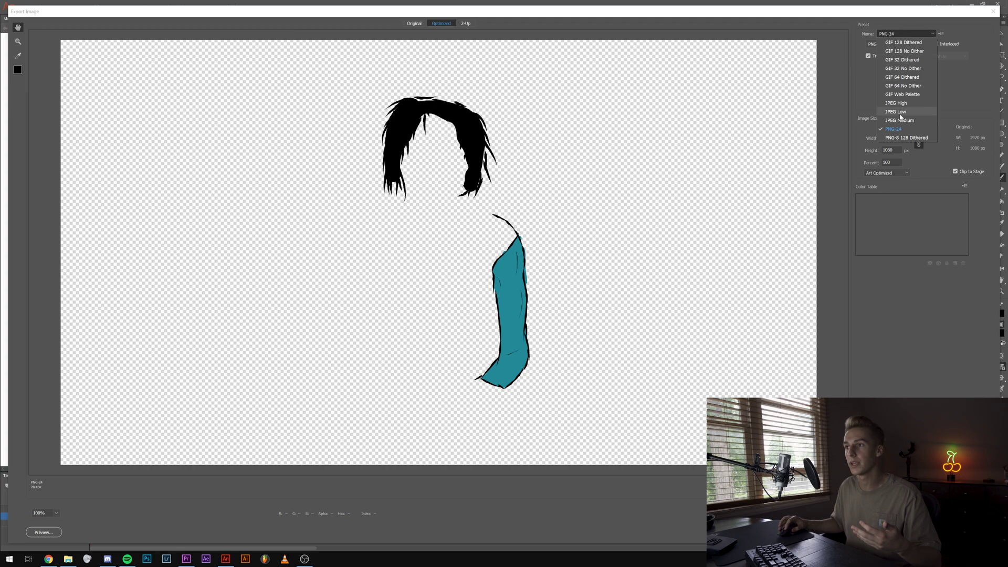
pyautogui.click(897, 131)
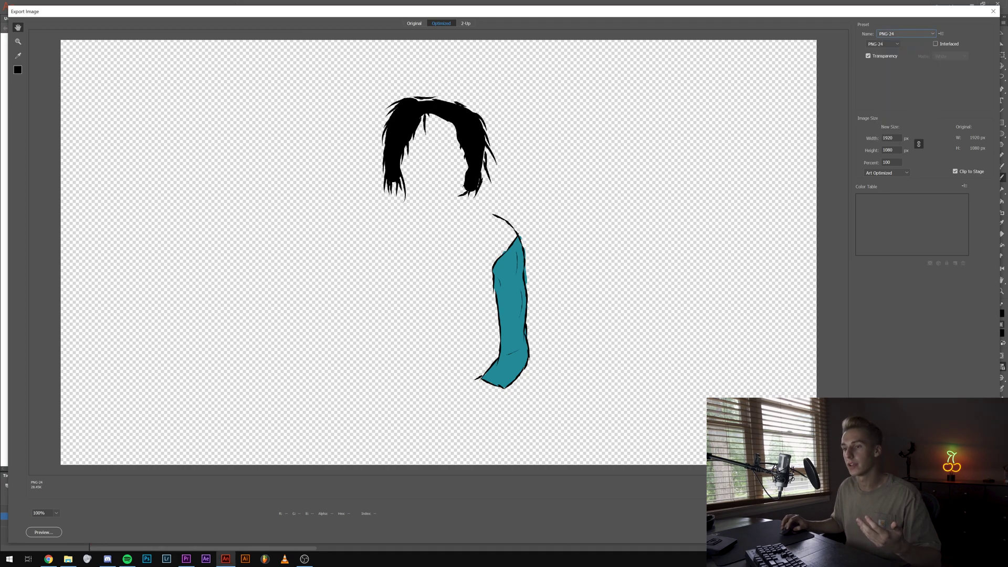
pyautogui.click(884, 533)
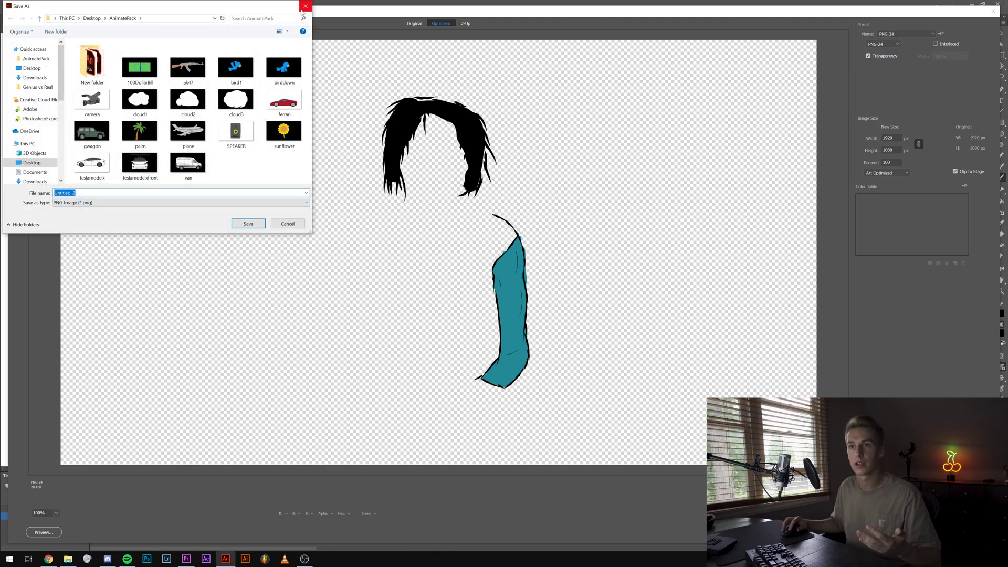
pyautogui.click(305, 7)
pyautogui.click(991, 12)
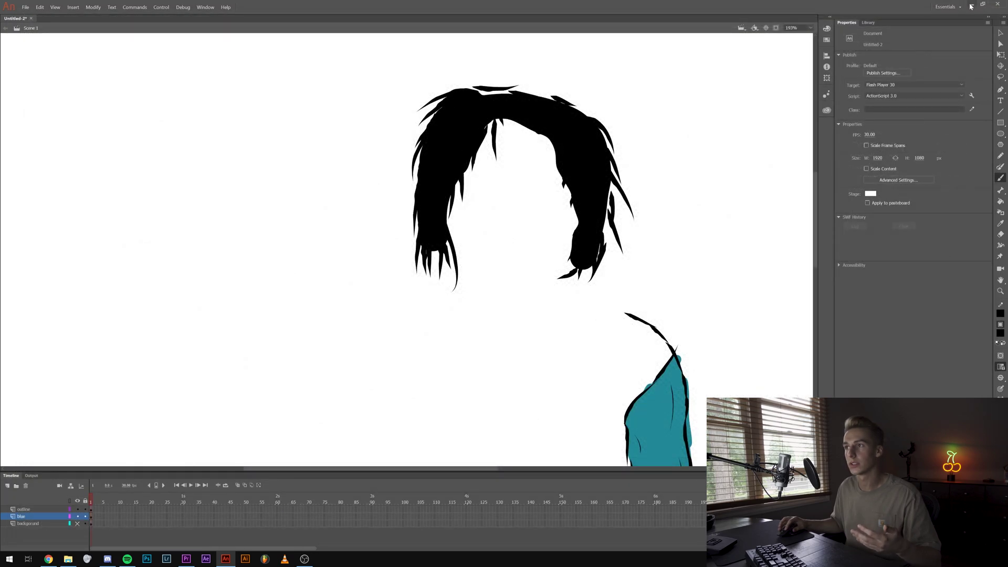
# - Switch to Premiere Pro and duplicate the liltecca.png clip onto an adjacent video track, stacked above the footage
pyautogui.click(971, 6)
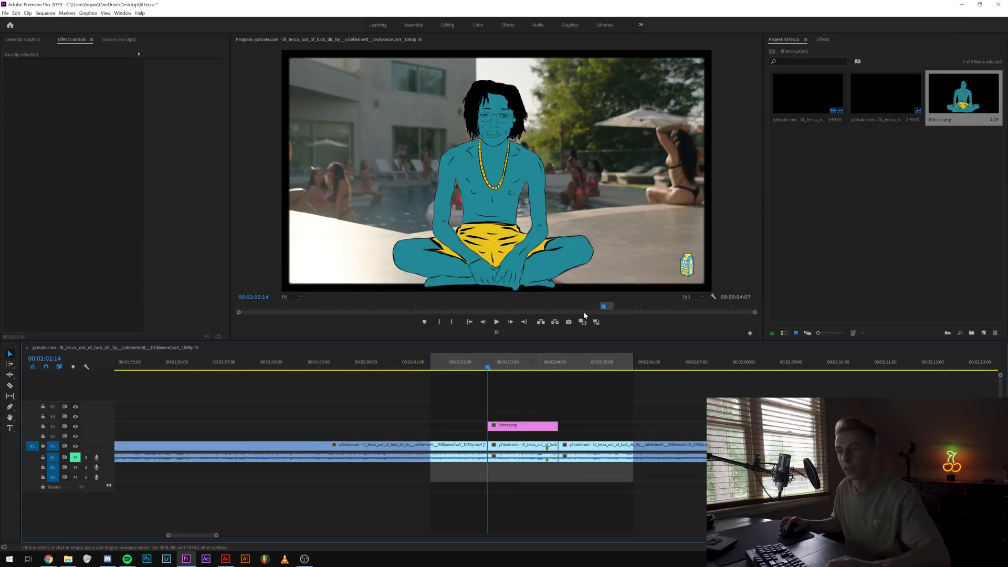
pyautogui.click(508, 428)
pyautogui.keyDown('alt'); pyautogui.moveTo(508, 428); pyautogui.dragTo(512, 417); pyautogui.keyUp('alt')
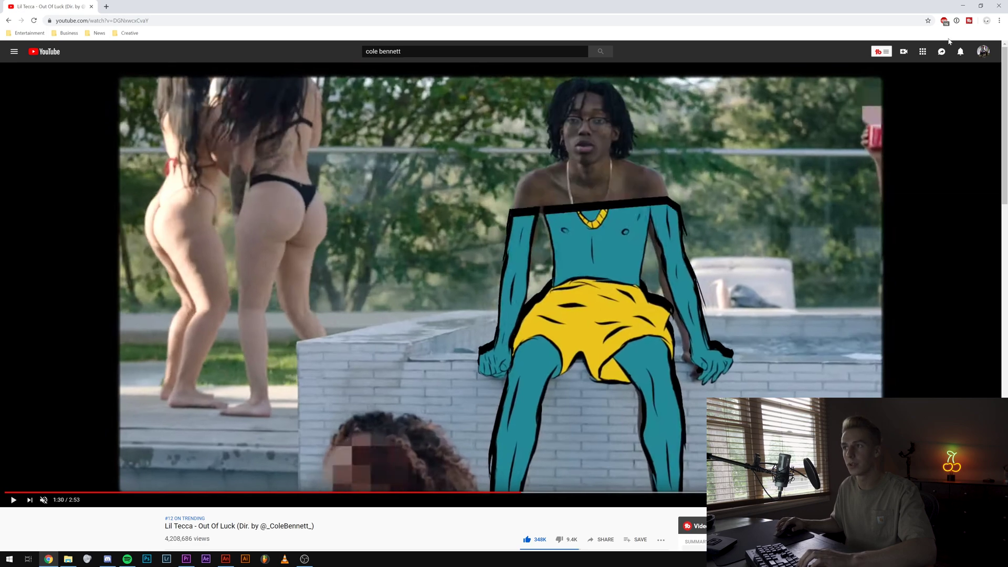
pyautogui.click(964, 4)
# - Search the effects for "lumetri color" and apply Lumetri Color to the lower liltecca.png clip on V2
pyautogui.click(823, 39)
pyautogui.click(809, 50)
pyautogui.write('lumetri color')
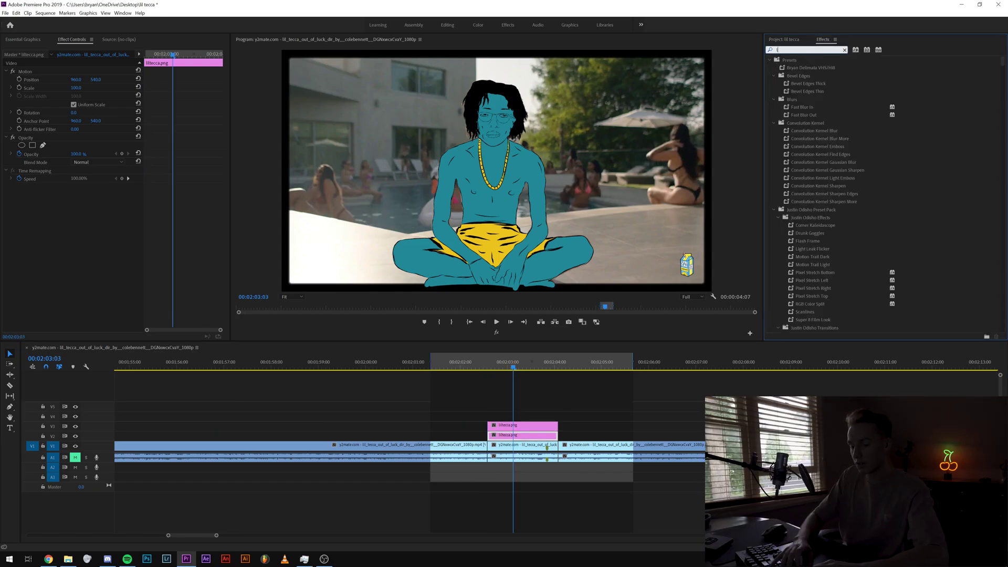
pyautogui.moveTo(805, 107); pyautogui.dragTo(508, 436)
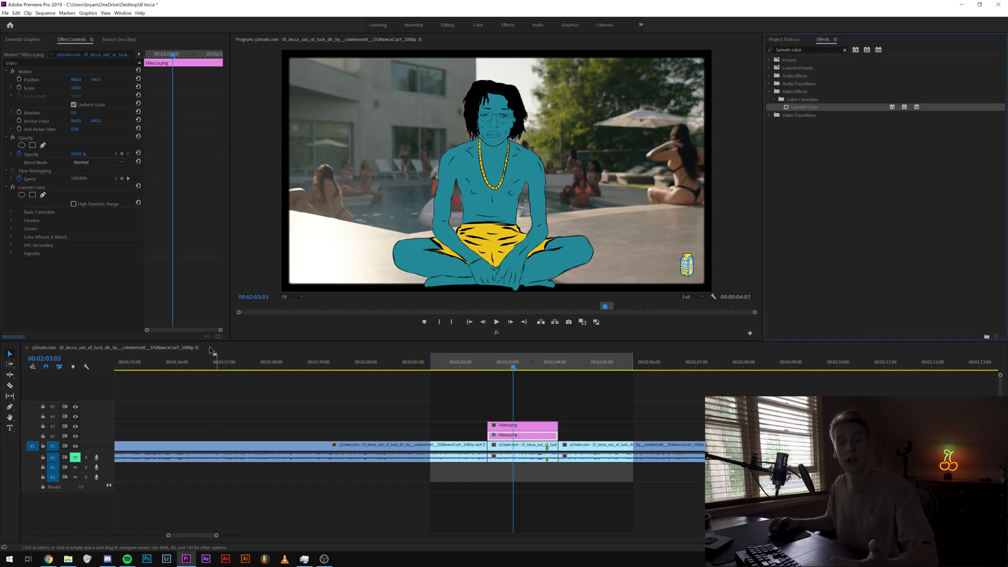
# - Hide V3, pull the white RGB curve's highlight point down to black on the V2 clip, and show V3 again
pyautogui.click(11, 229)
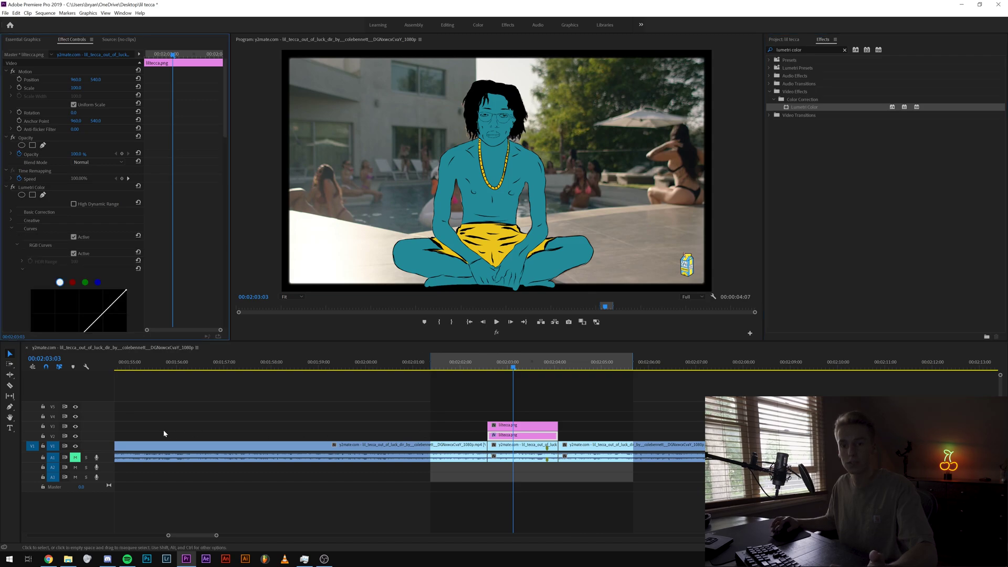
pyautogui.click(76, 427)
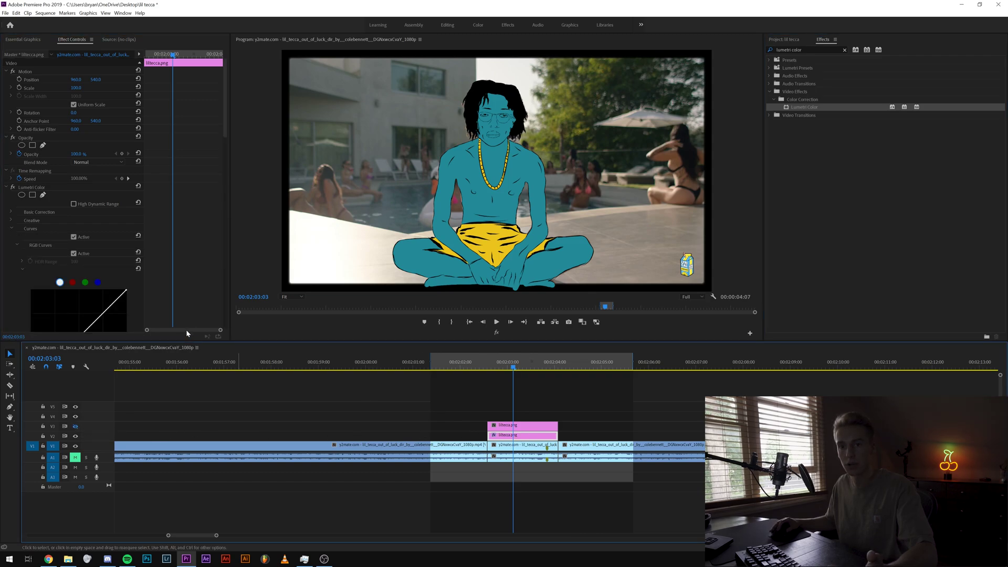
pyautogui.scroll(-3, 184, 260)
pyautogui.moveTo(127, 214); pyautogui.dragTo(126, 305)
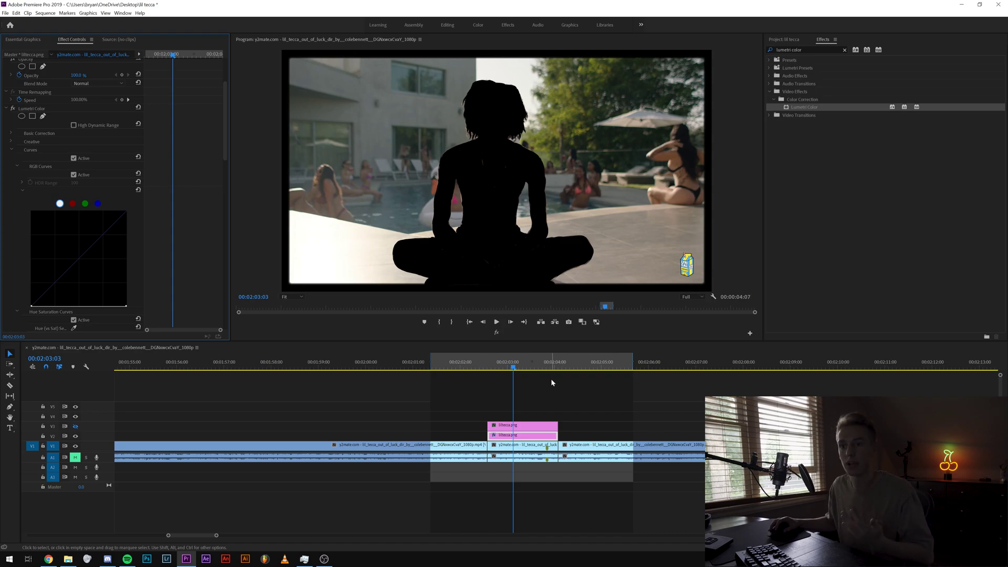
pyautogui.scroll(1, 842, 59)
pyautogui.click(76, 427)
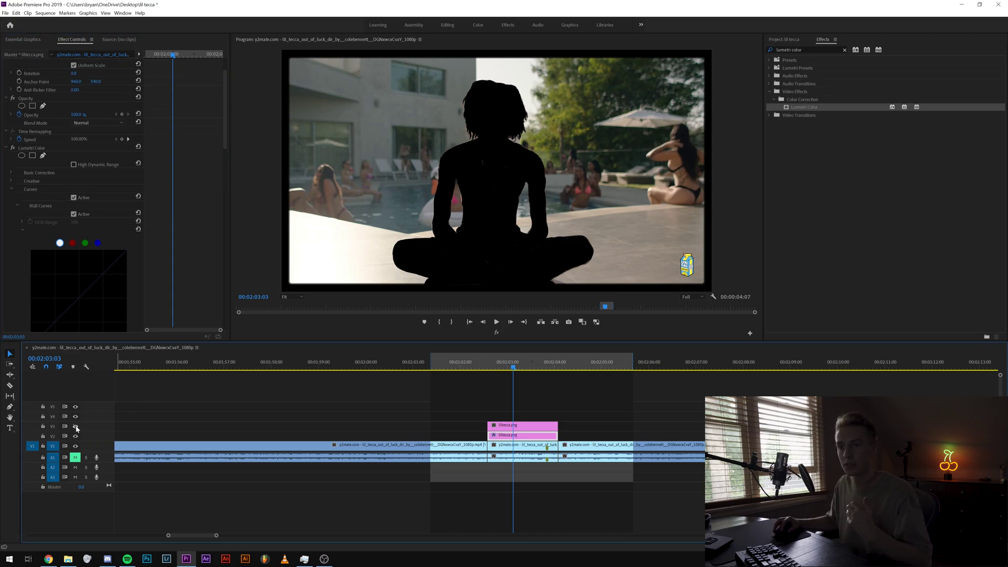
# - Search the effects for "crop", apply Crop to the upper liltecca.png clip on V3, and select that clip
pyautogui.click(809, 50)
pyautogui.write('crop')
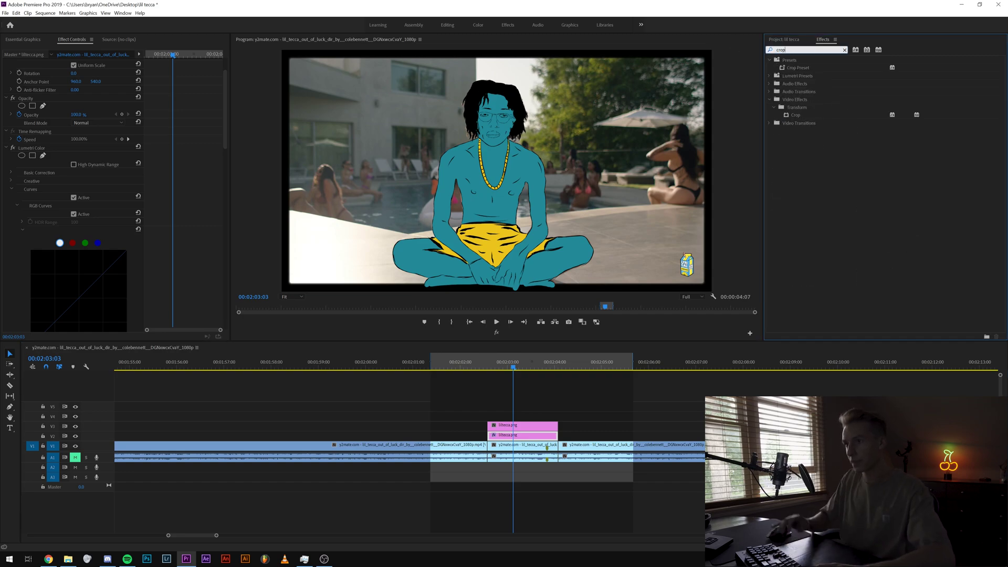
pyautogui.moveTo(795, 115); pyautogui.dragTo(538, 382)
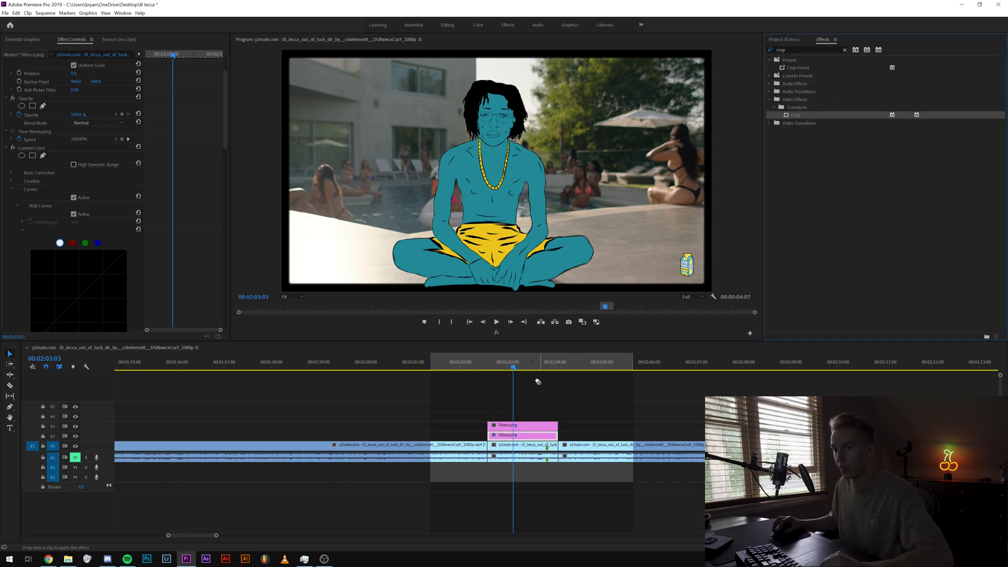
pyautogui.moveTo(515, 423); pyautogui.dragTo(515, 424)
pyautogui.moveTo(699, 232); pyautogui.dragTo(518, 436)
pyautogui.click(517, 426)
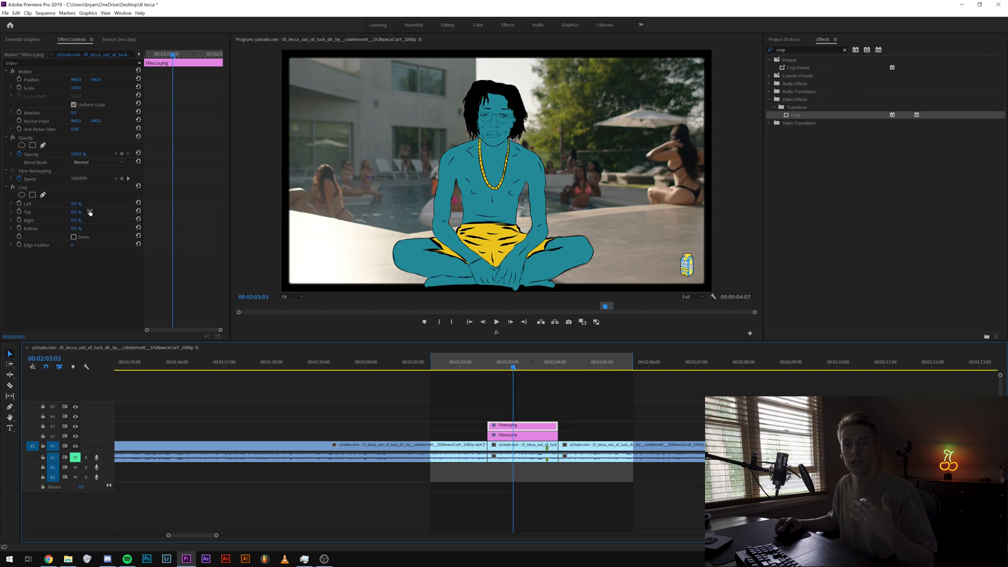
# - Enable keyframing for the Crop's Top value at the clip's start and set it to 100%
pyautogui.moveTo(76, 214); pyautogui.dragTo(100, 204)
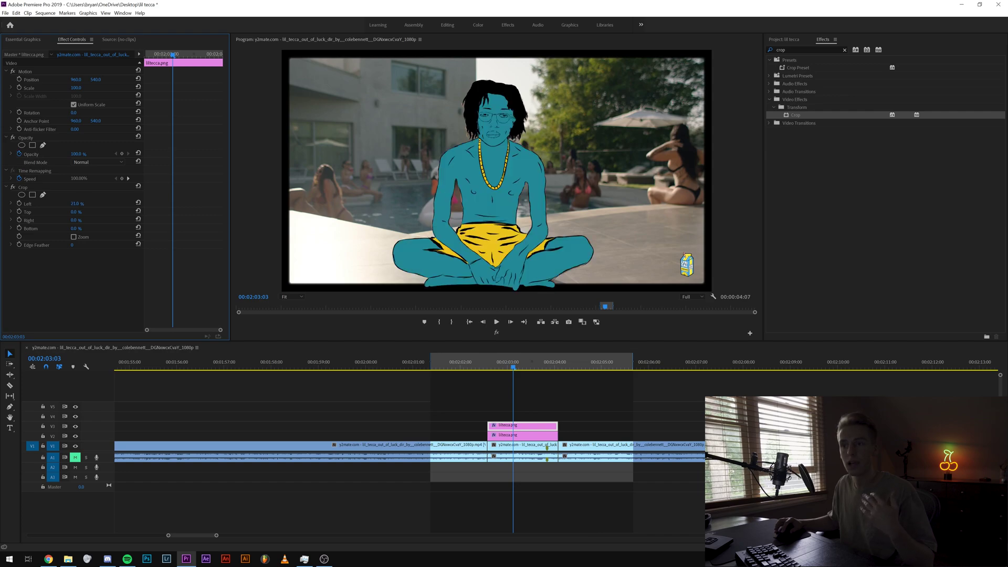
pyautogui.click(19, 212)
pyautogui.moveTo(79, 213); pyautogui.dragTo(107, 213)
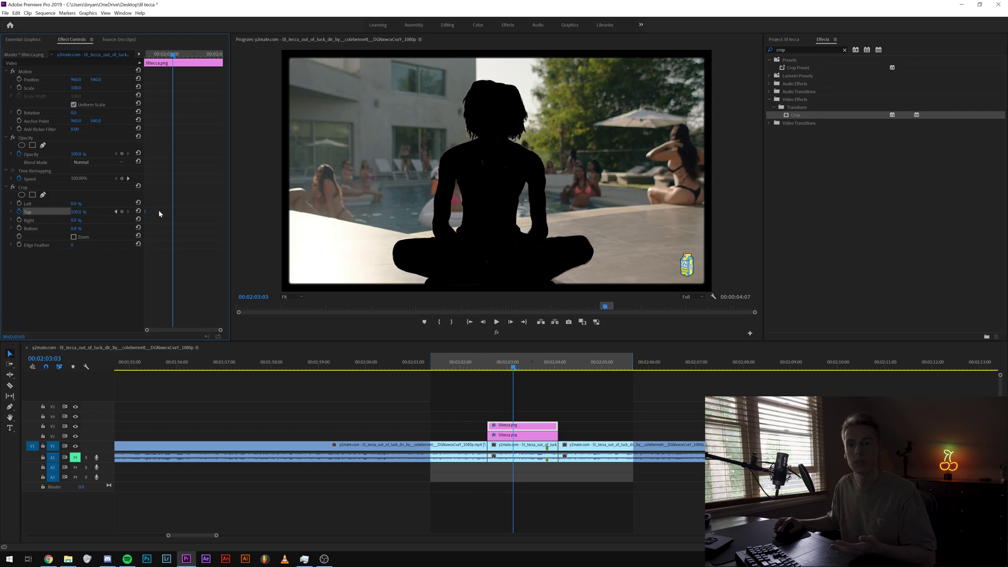
# - Add a second Top crop keyframe of 0% and move it to the end of the clip
pyautogui.click(79, 212)
pyautogui.write('0')
pyautogui.press('Return')
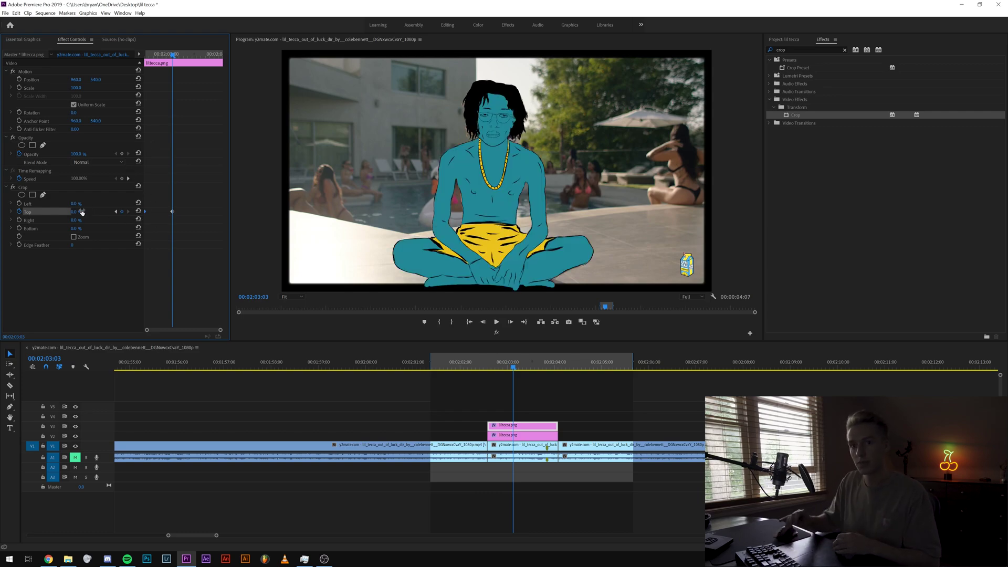
pyautogui.moveTo(172, 213); pyautogui.dragTo(228, 214)
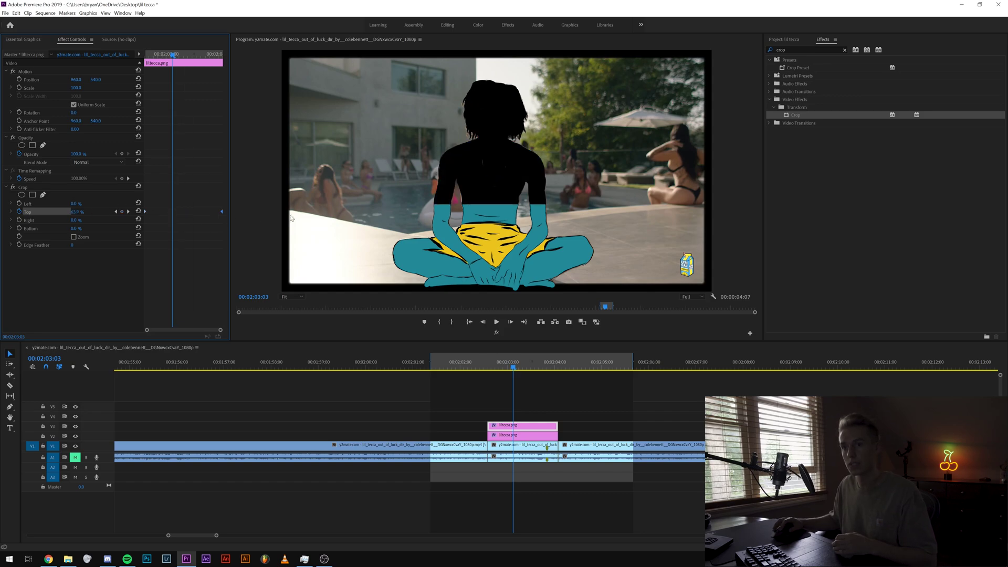
# - On the lower liltecca.png clip on V2, add a Top crop keyframe at the clip's start and set it to 95%
pyautogui.moveTo(497, 363)
pyautogui.mouseDown()
pyautogui.moveTo(517, 365)
pyautogui.moveTo(488, 365)
pyautogui.mouseUp()
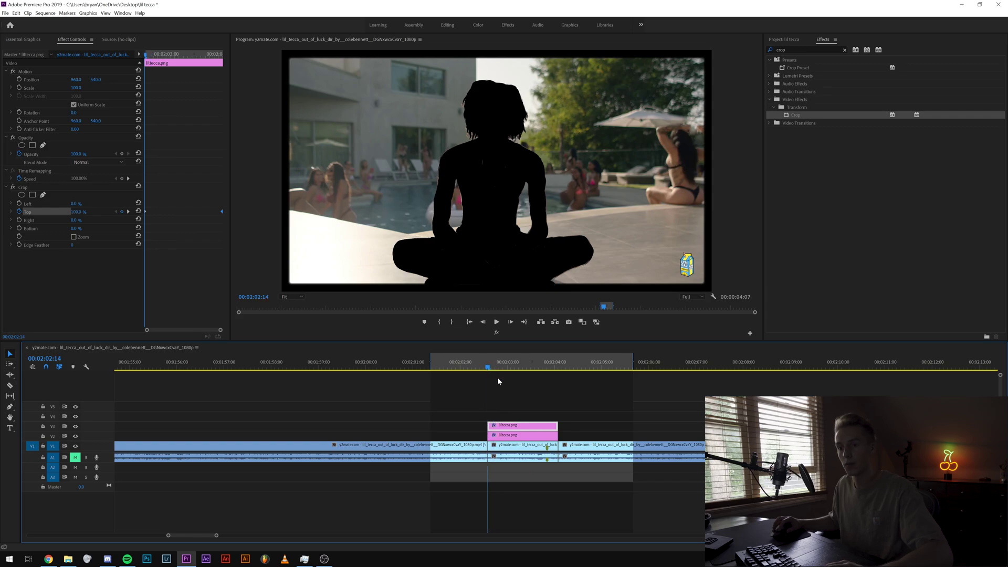
pyautogui.click(507, 436)
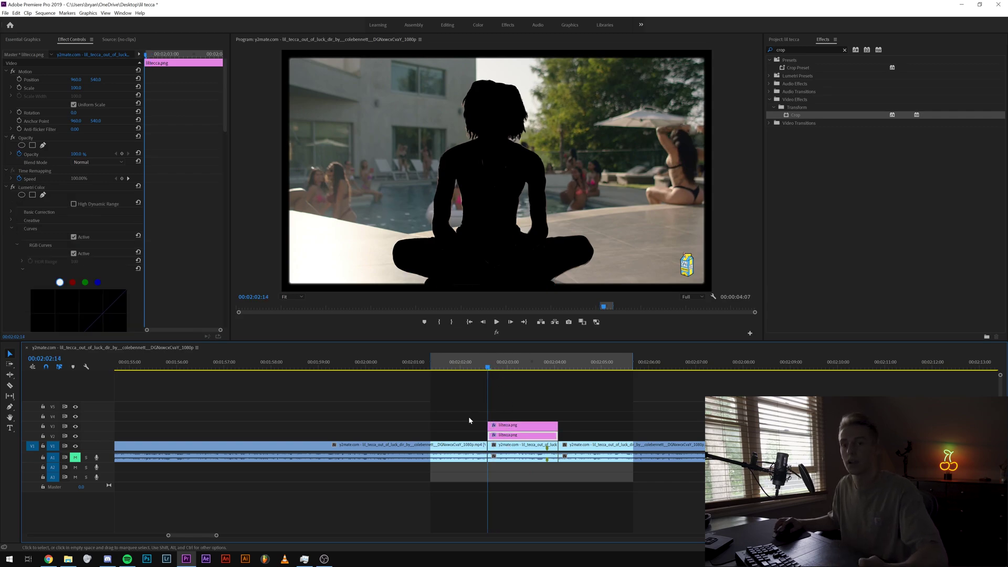
pyautogui.press('=')
pyautogui.press('=')
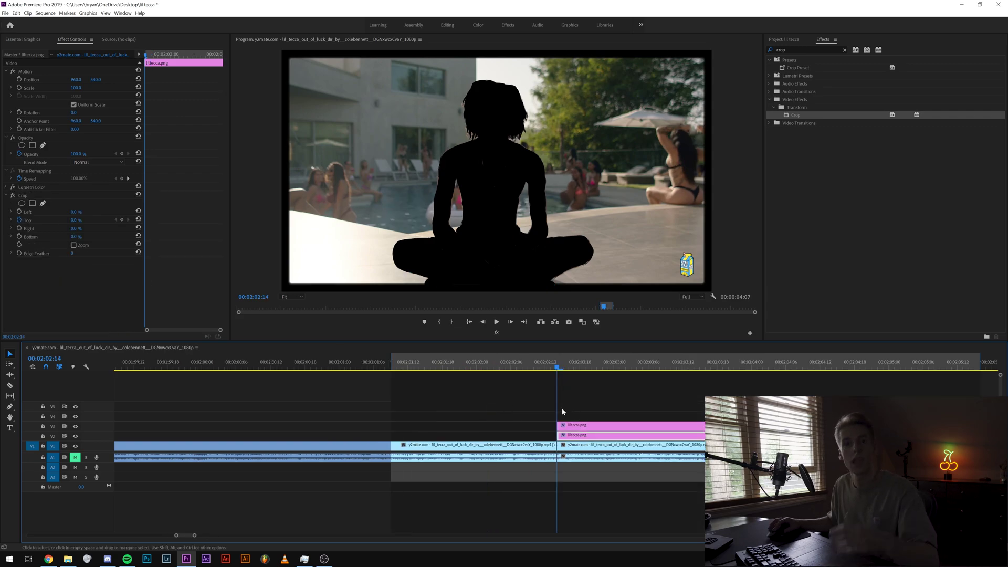
pyautogui.click(123, 223)
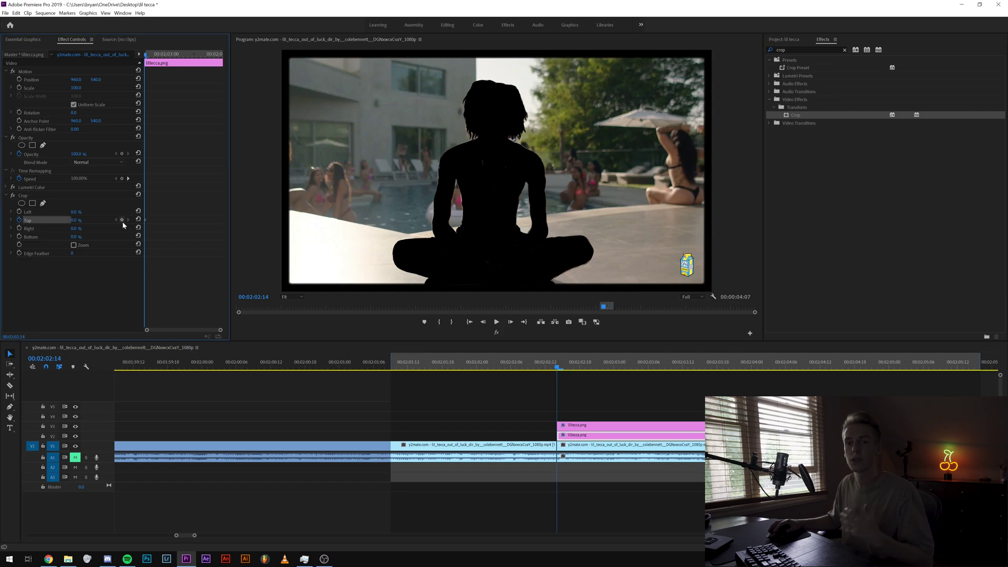
pyautogui.click(81, 217)
pyautogui.write('95')
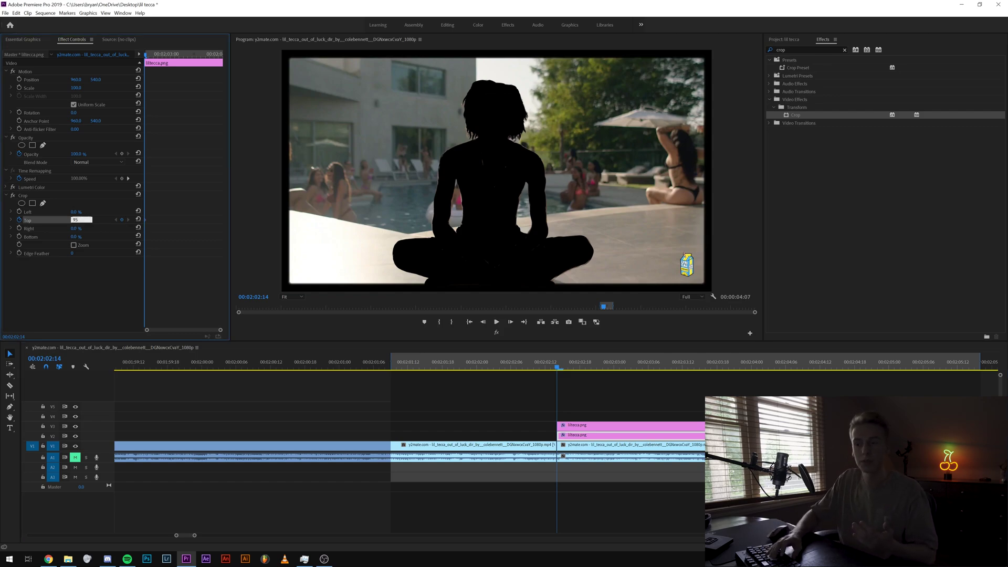
pyautogui.press('Return')
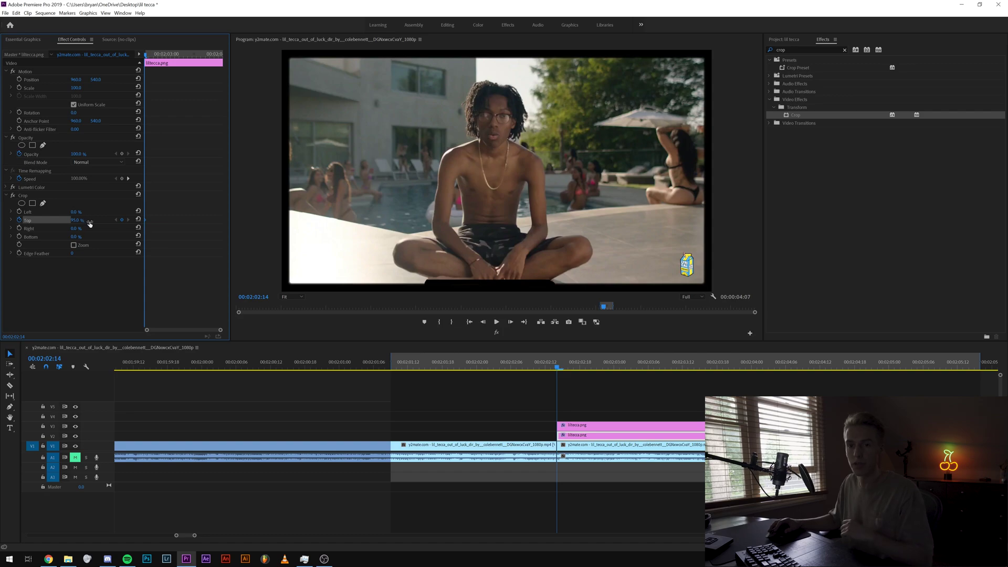
# - Add a 0% Top crop keyframe further along the V2 clip and move it to the clip's end
pyautogui.click(198, 56)
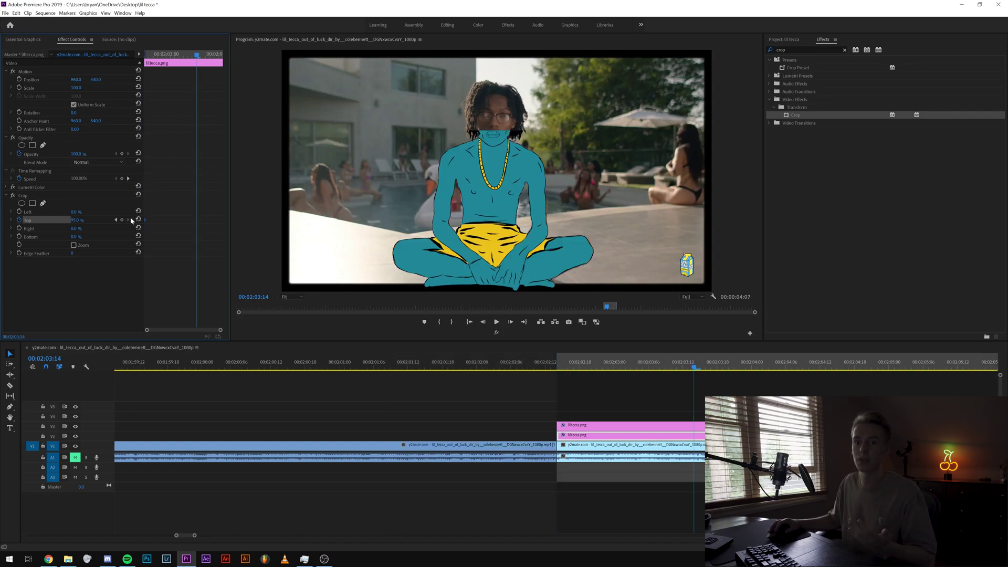
pyautogui.click(137, 220)
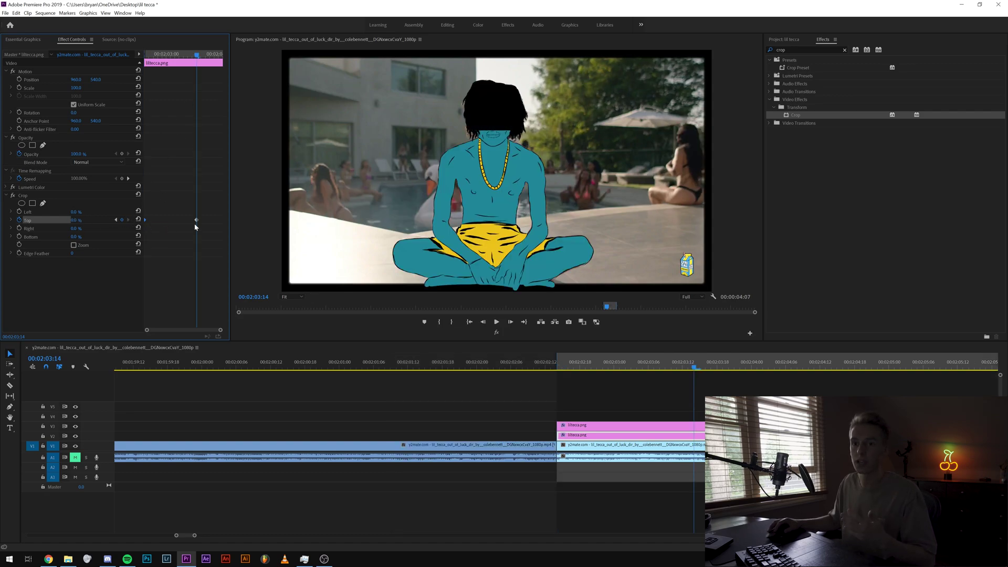
pyautogui.moveTo(198, 220); pyautogui.dragTo(206, 220)
# - Shift the V2 clip's first Top crop keyframe slightly later, fine-tune the Top value at 00:02:02:16, and scrub through the reveal
pyautogui.moveTo(601, 367); pyautogui.dragTo(548, 371)
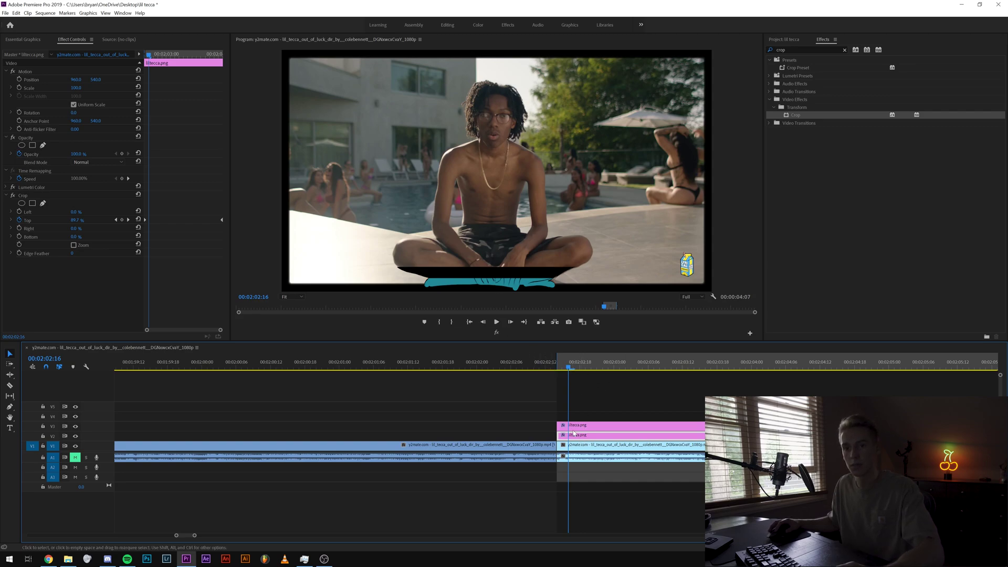
pyautogui.moveTo(147, 222); pyautogui.dragTo(151, 223)
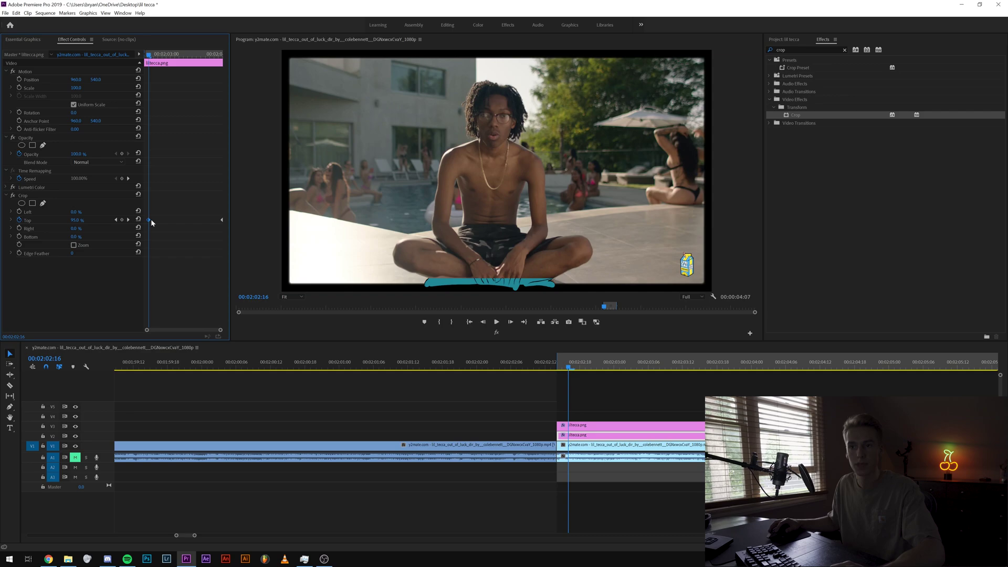
pyautogui.moveTo(78, 220); pyautogui.dragTo(75, 221)
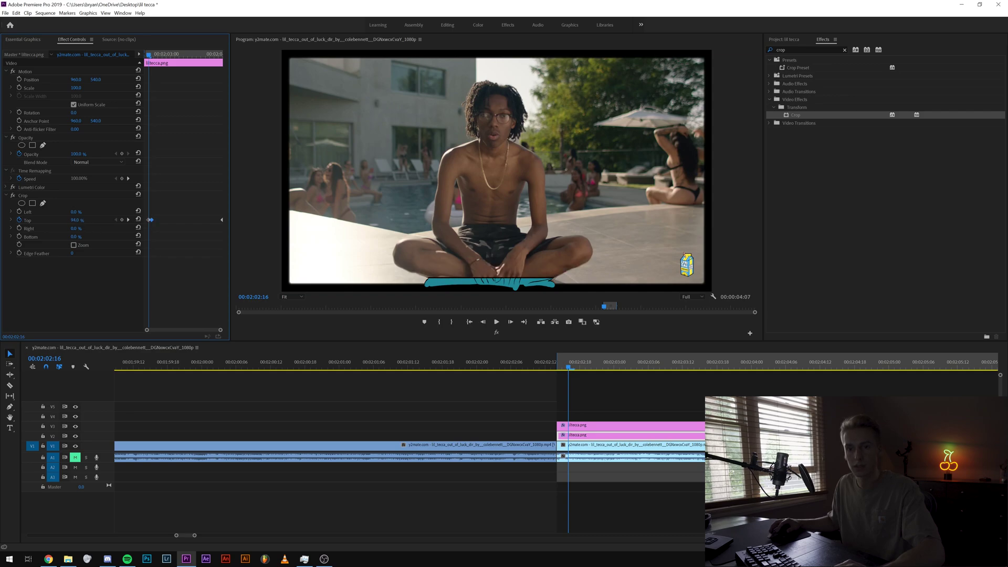
pyautogui.moveTo(77, 220); pyautogui.dragTo(78, 220)
pyautogui.moveTo(568, 368); pyautogui.dragTo(686, 370)
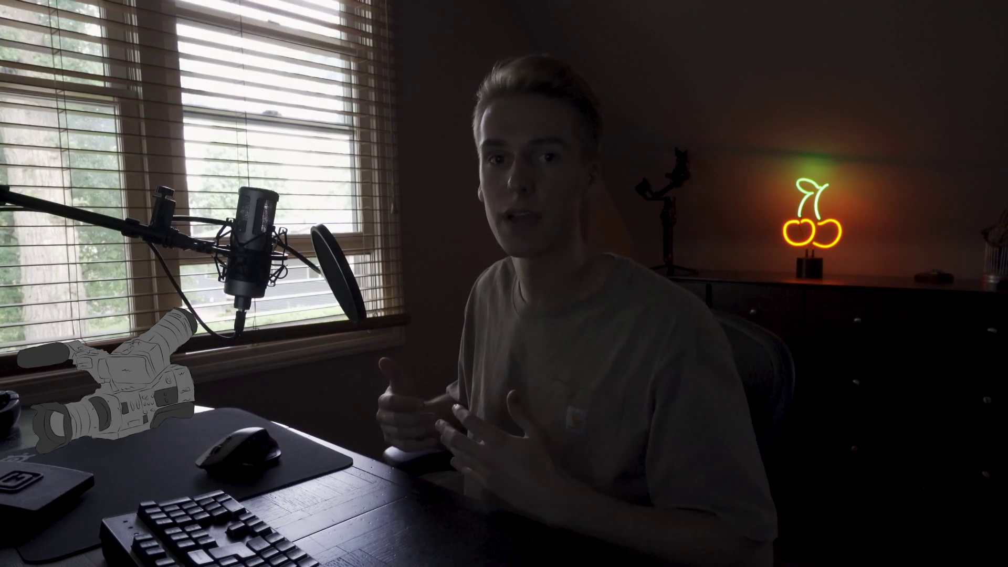